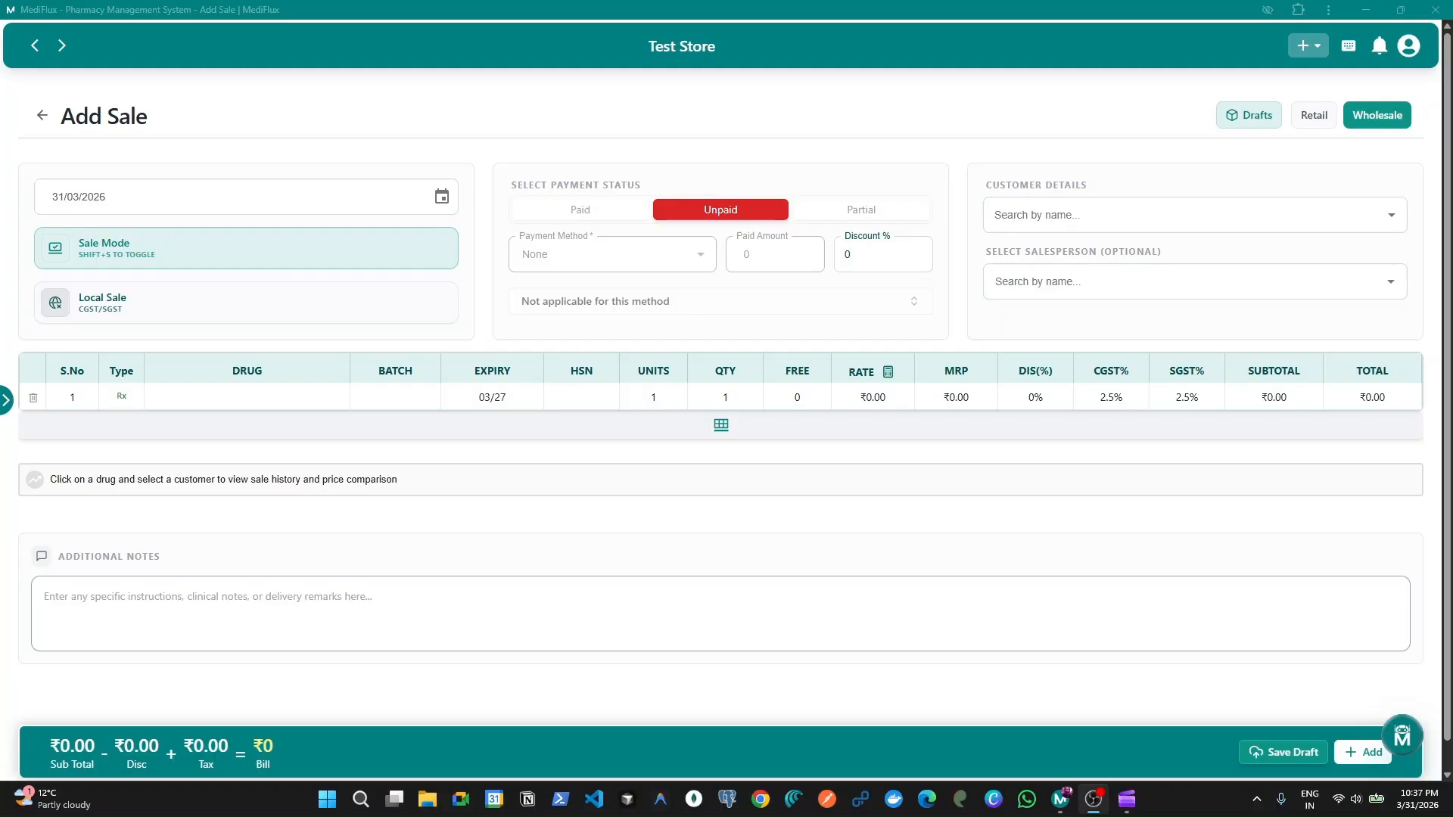
Step: Switch the sale entry to Challan Mode and back to Sale Mode
left_click(766, 564)
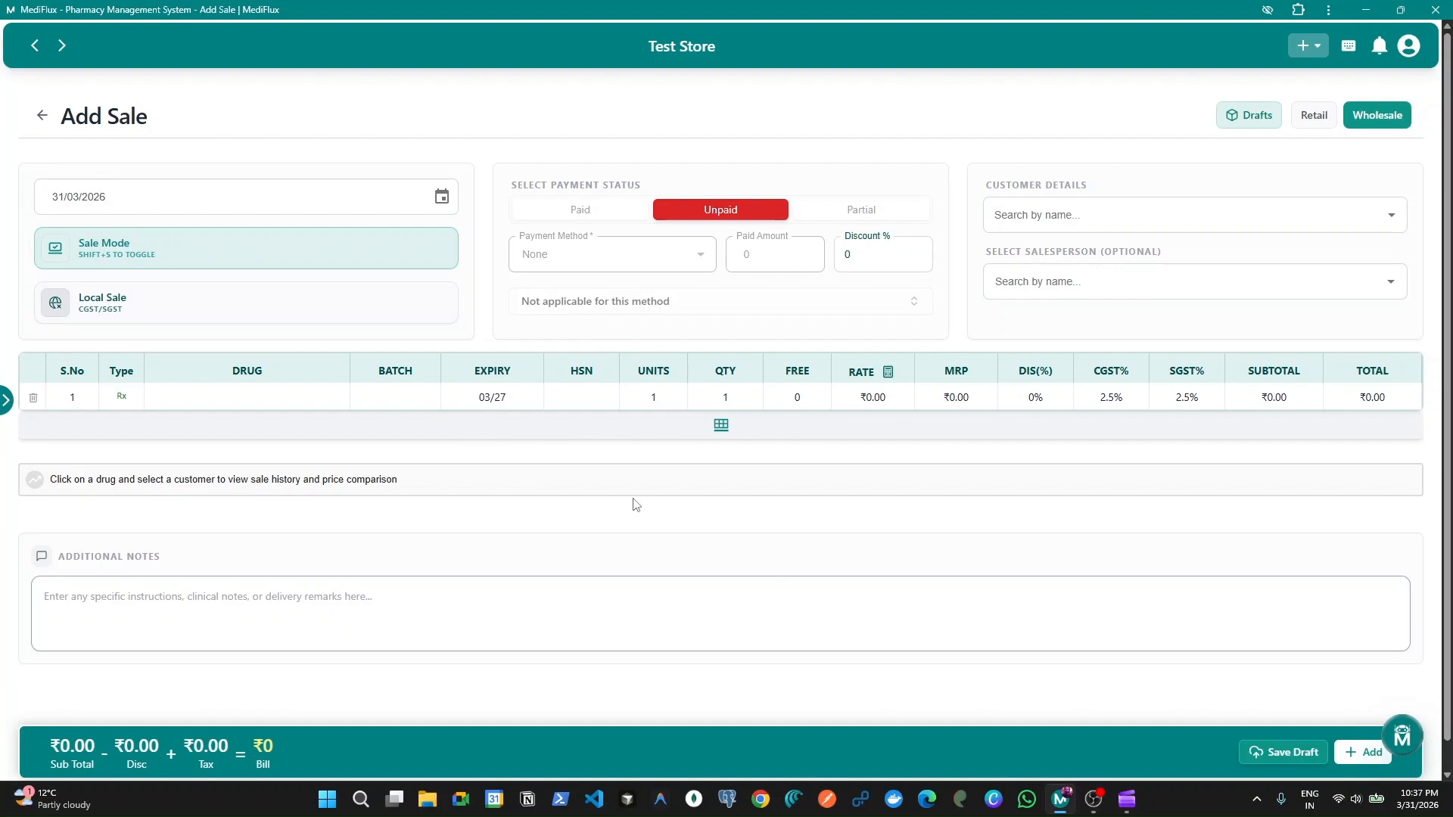
key("shift+s")
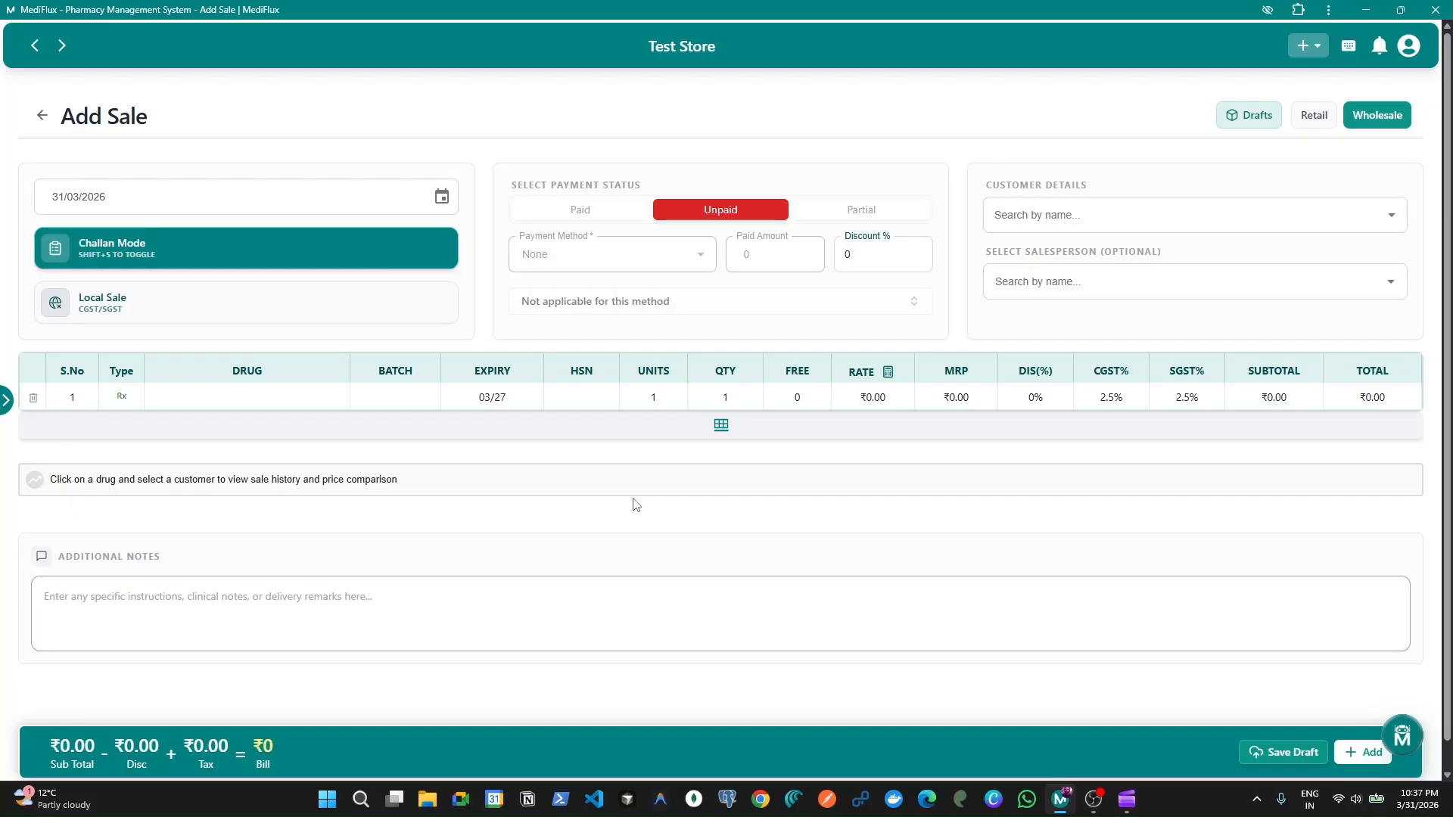
key("shift+s")
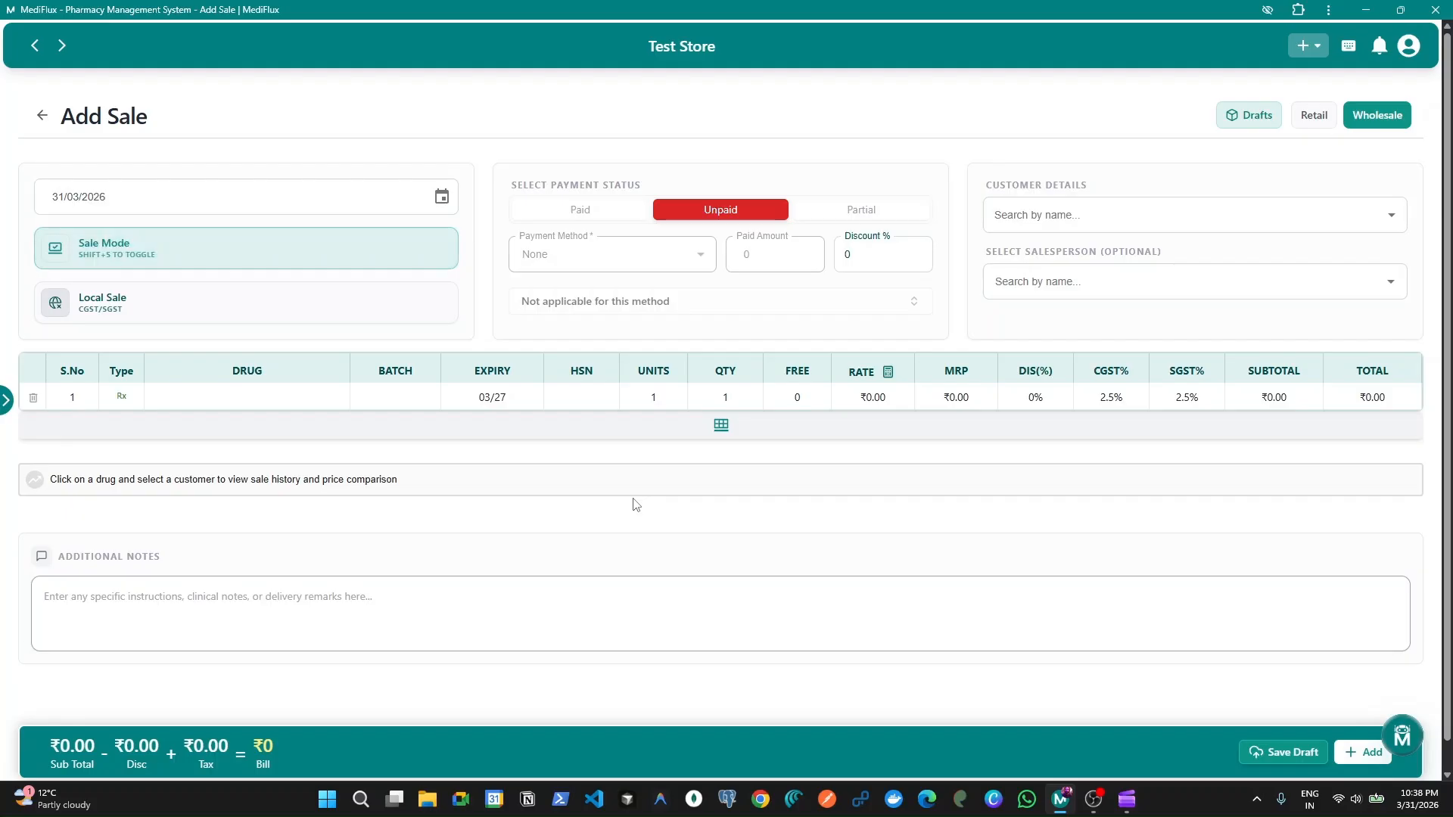
Step: Toggle the sale's tax type between Out Of State (IGST) and Local Sale (CGST/SGST), ending on Local Sale
key("shift+o")
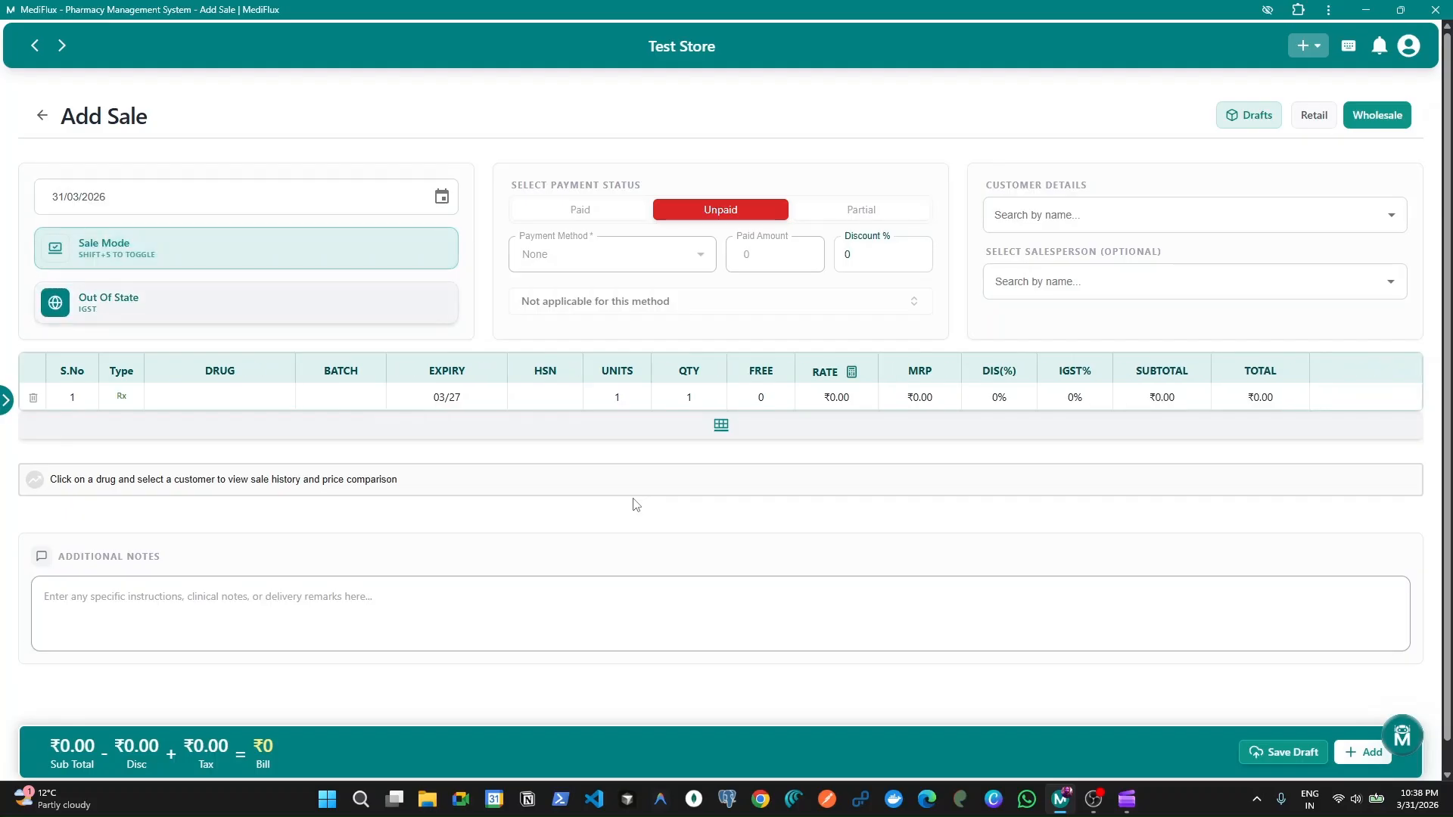
key("shift+o")
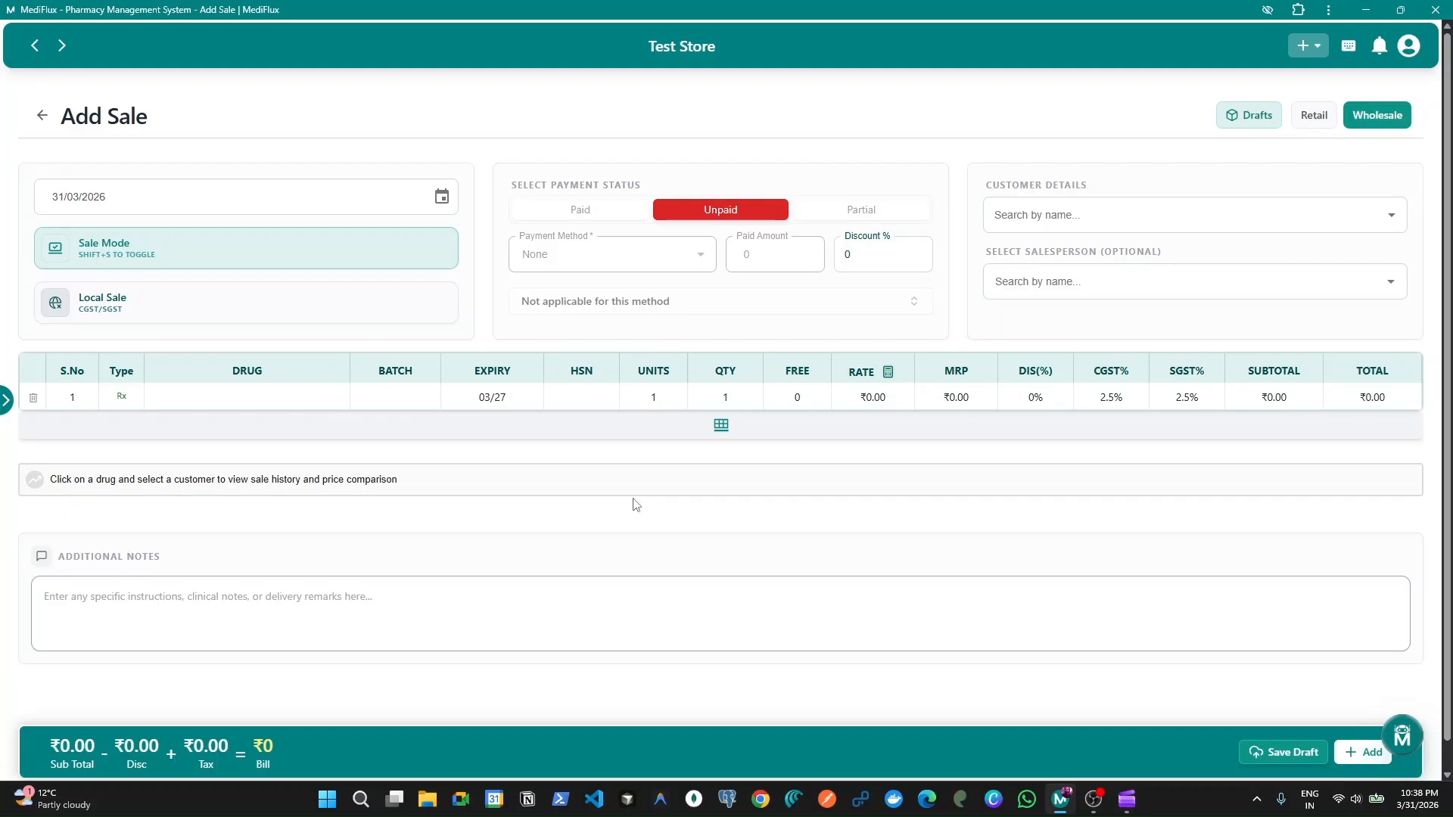
key("shift+o")
key("shift+o")
key("shift+o")
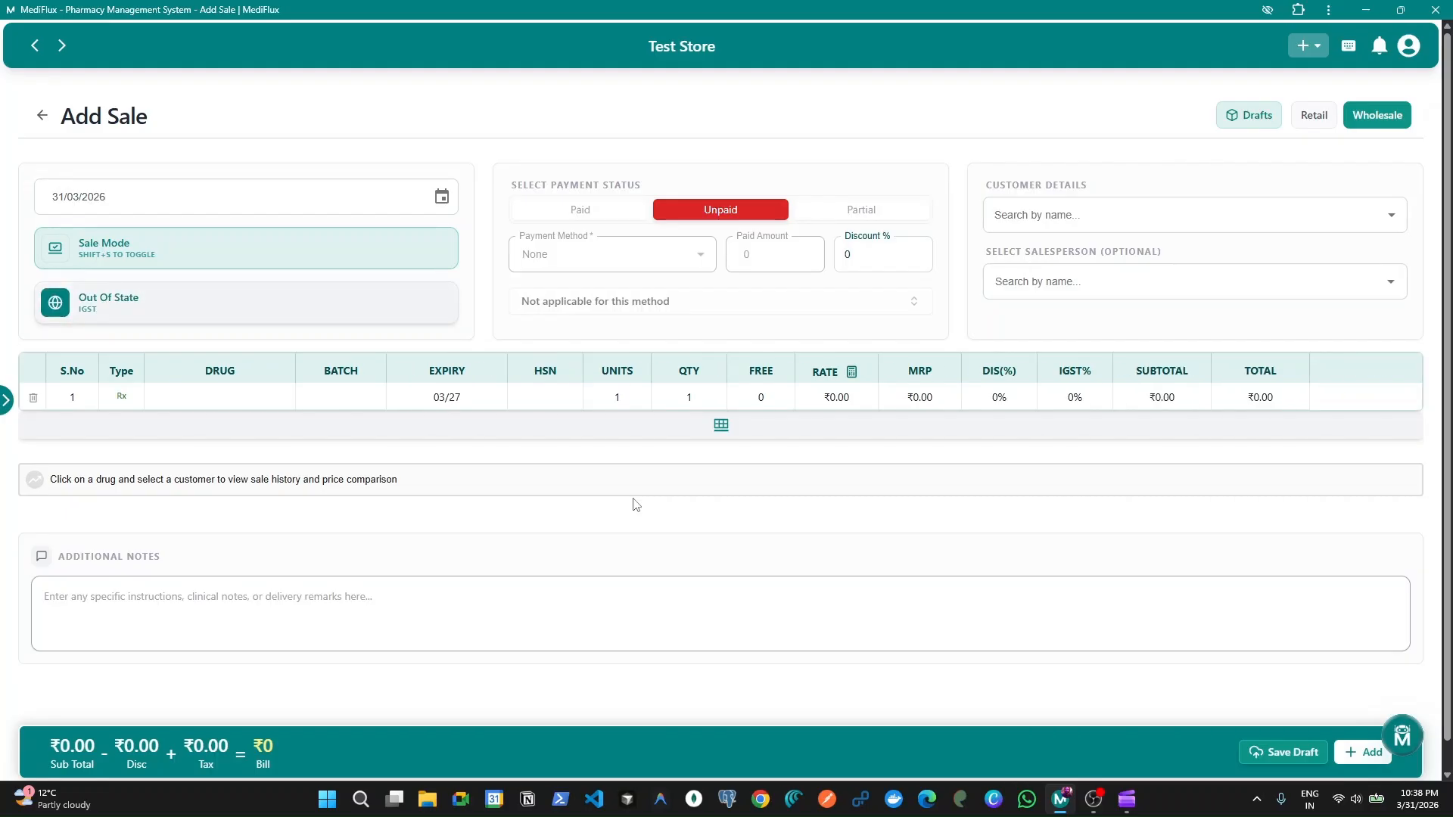
key("shift+o")
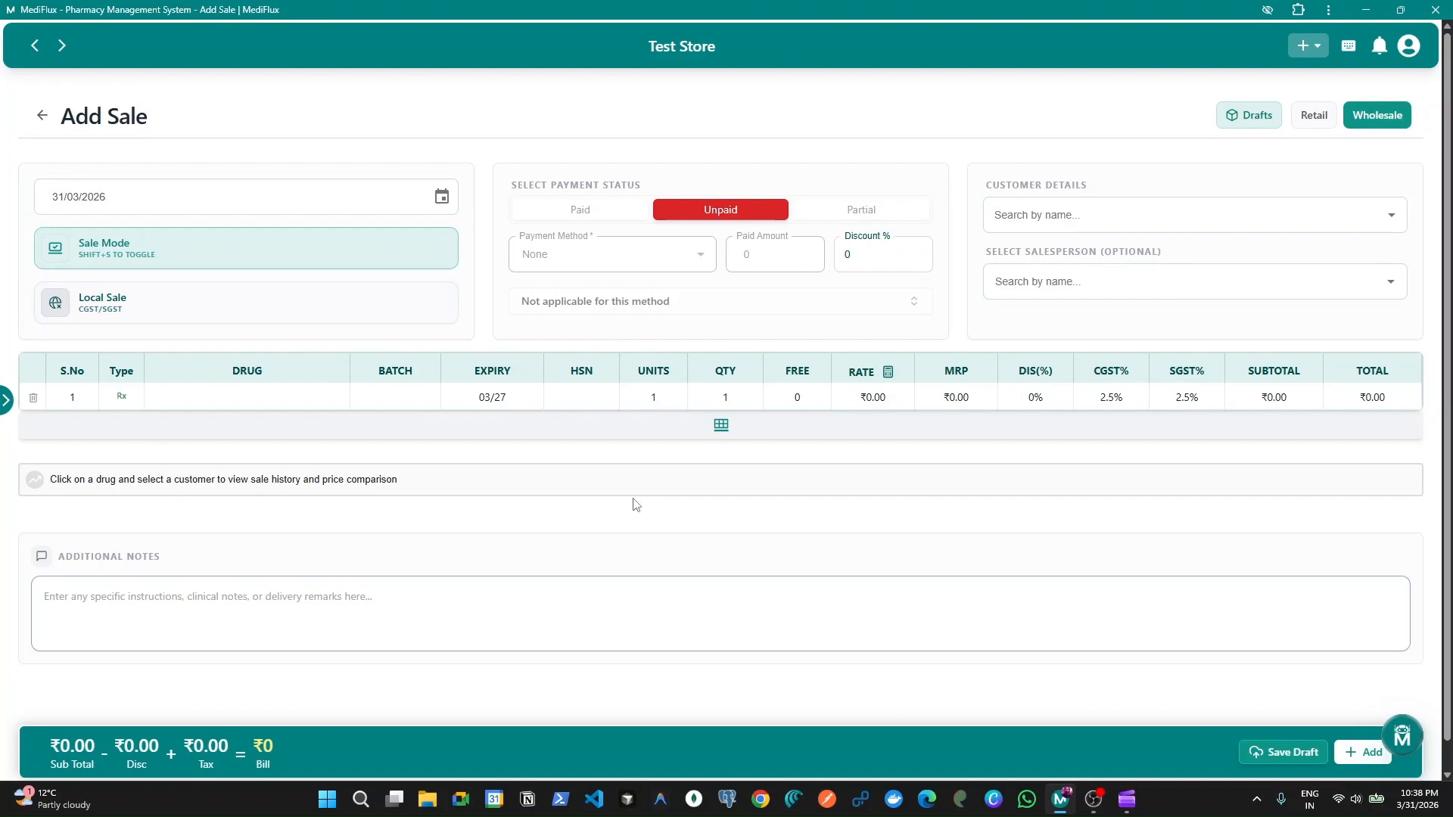
Step: Cycle the payment status through Paid, Unpaid and Partial, ending on Unpaid
key("shift+p")
key("shift+p")
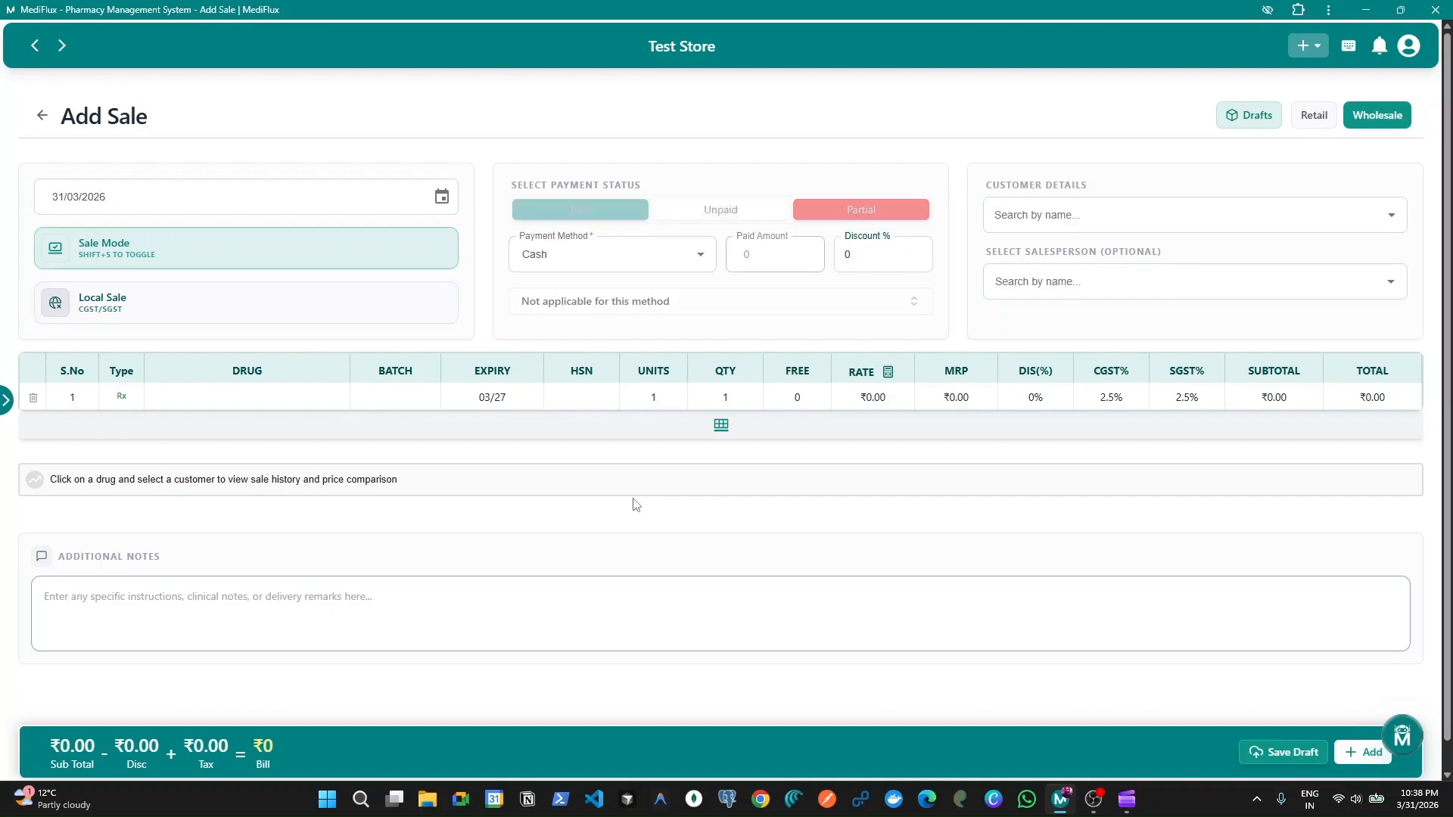
key("shift+p")
key("shift+p")
key("shift+p")
key("shift+p")
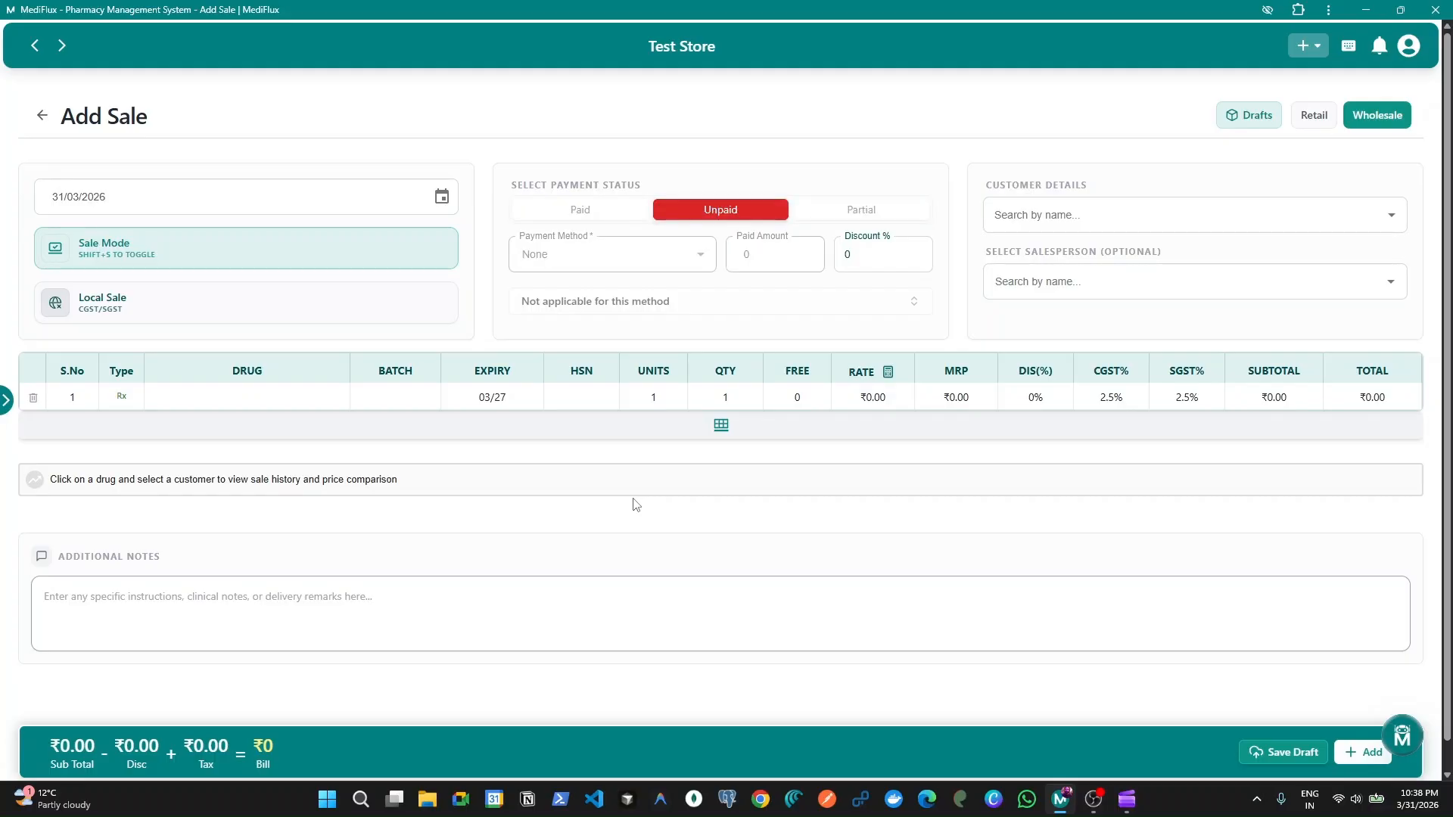
key("shift+p")
key("shift+p")
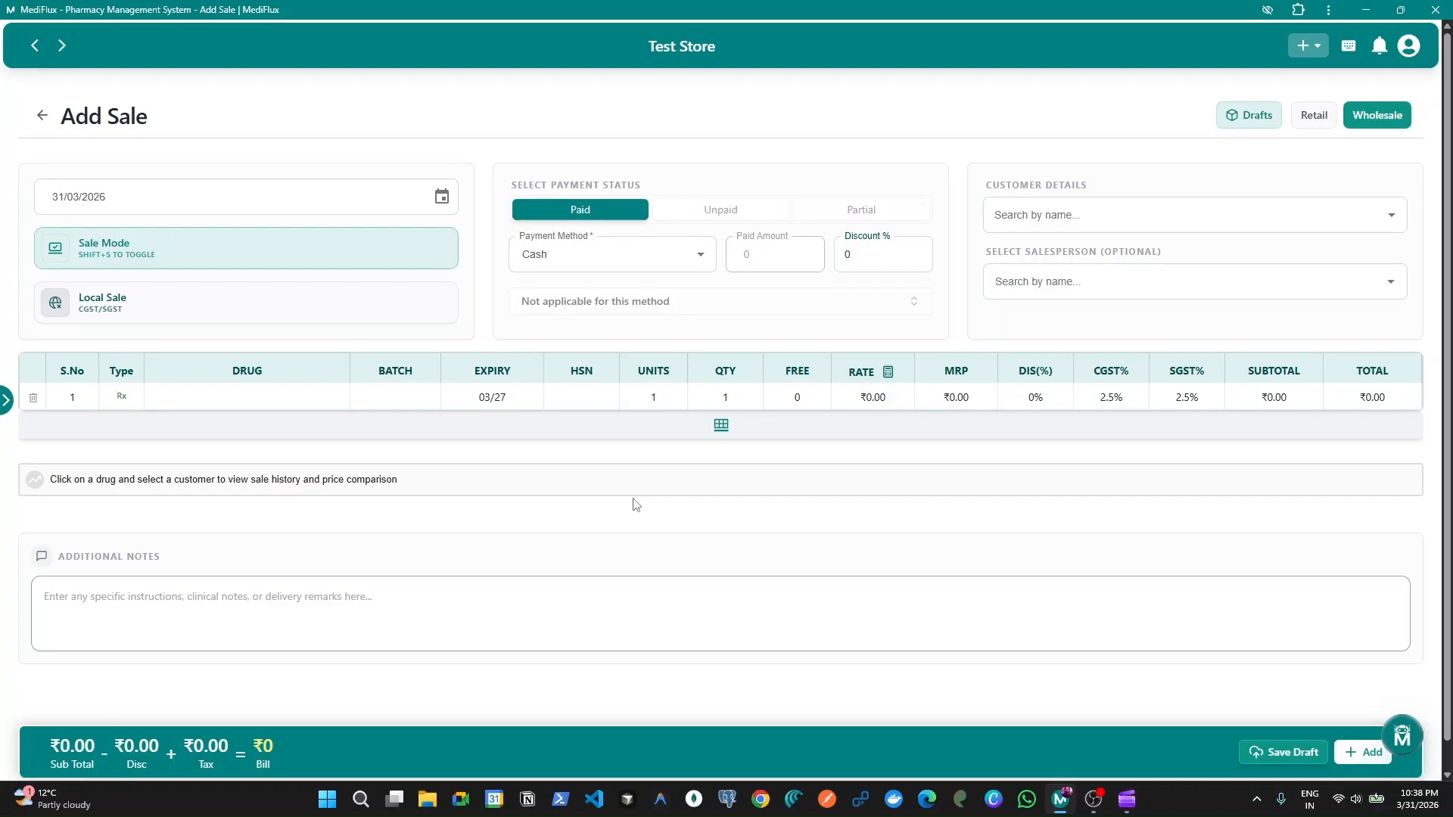
key("shift+p")
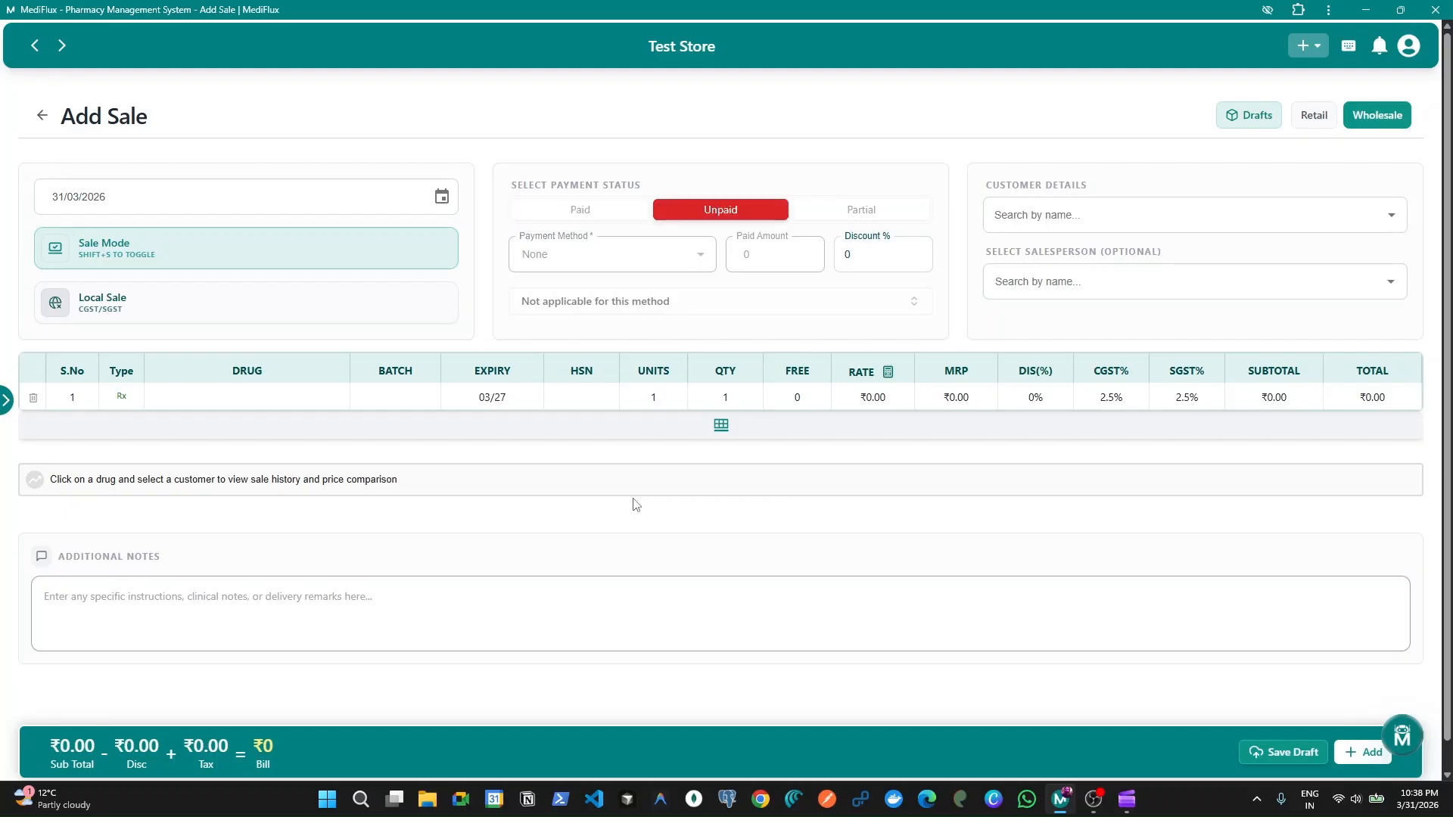
Step: Move from the sale date to the payment status and choose Paid, Unpaid and Partial in turn
key("Tab")
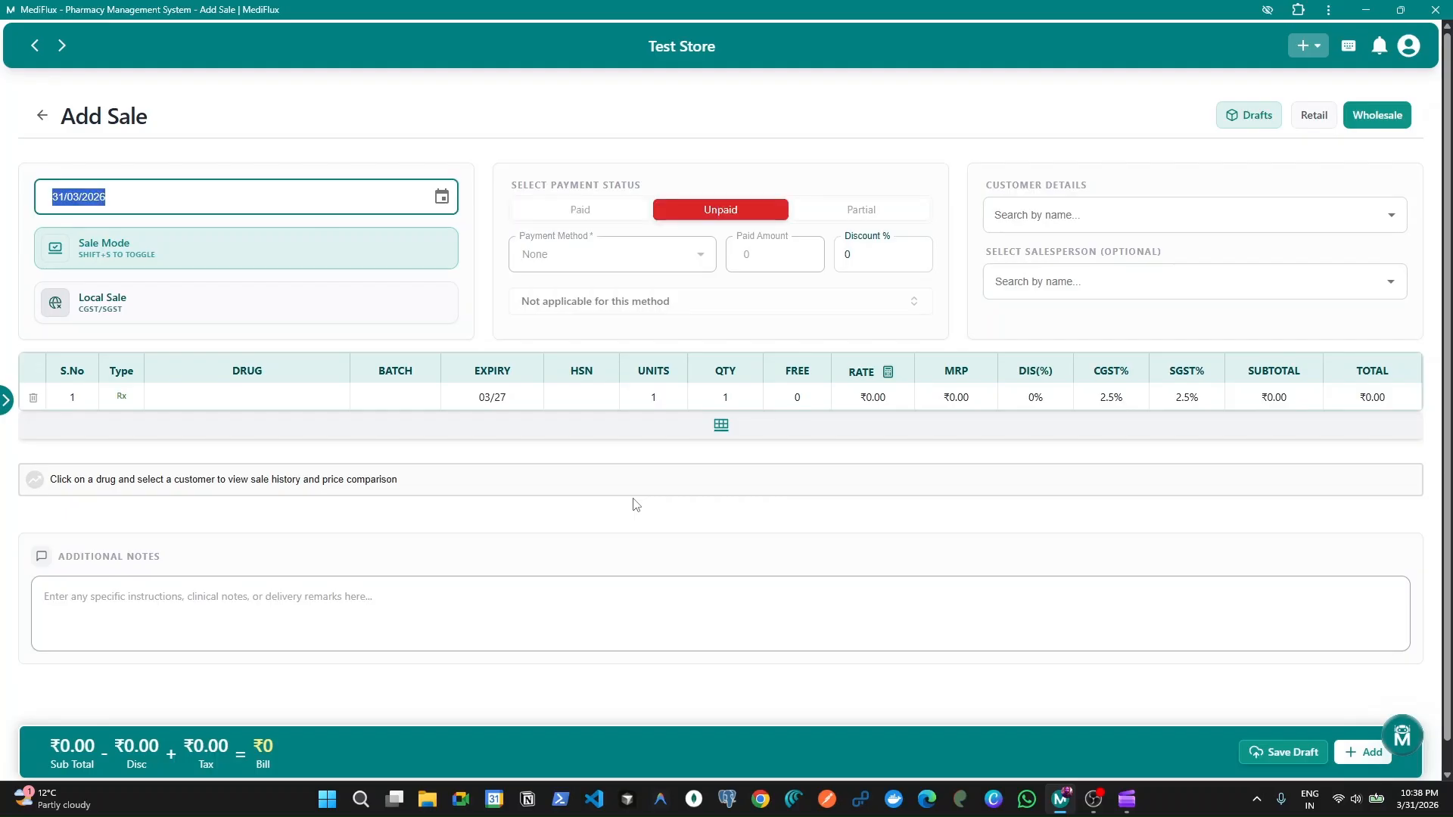
key("Tab")
key("Tab")
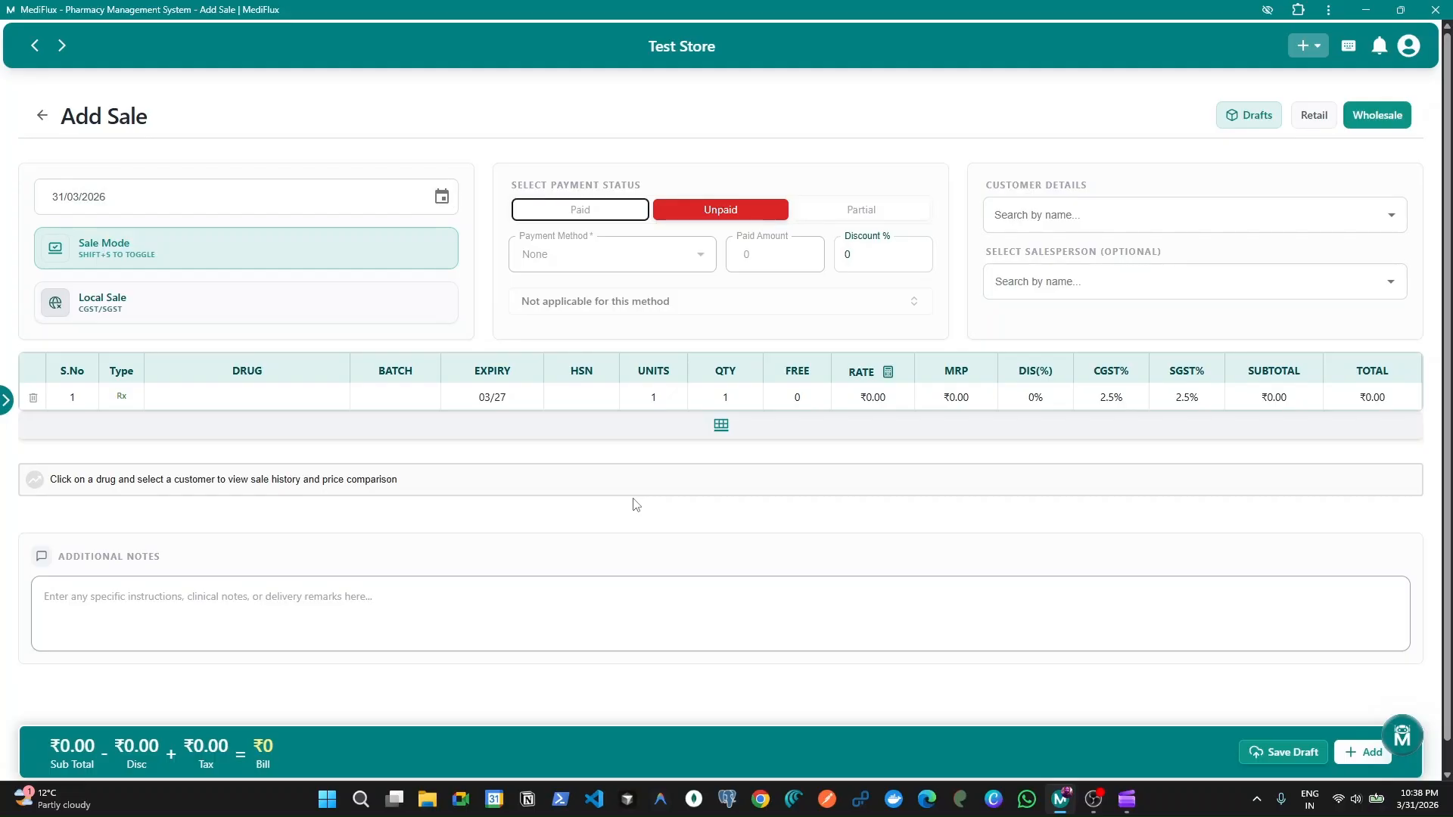
key("Return")
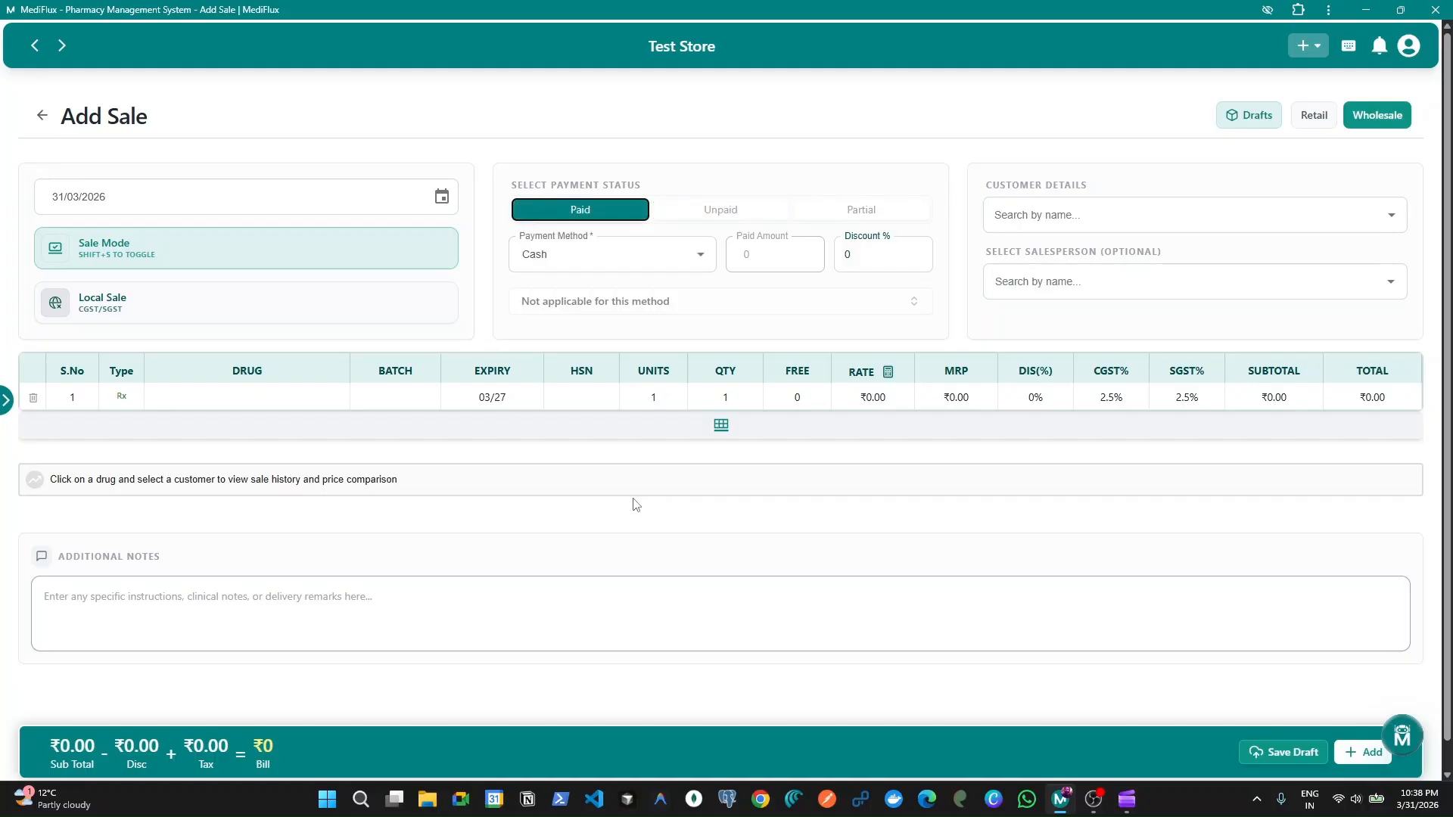
key("Tab")
key("Return")
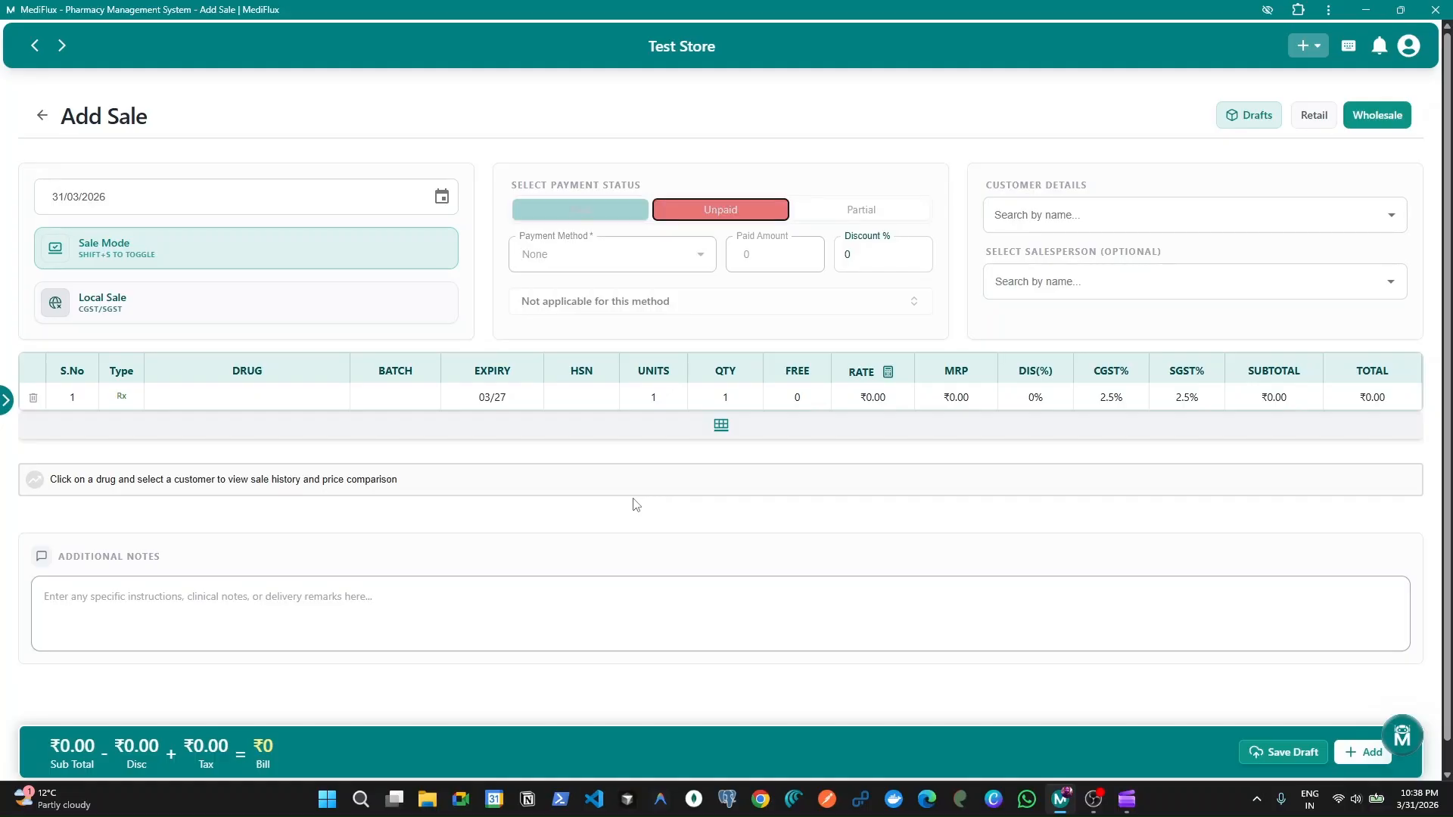
key("Tab")
key("Return")
Step: Set the payment status to Paid and move past the payment method to the discount percentage
key("Tab")
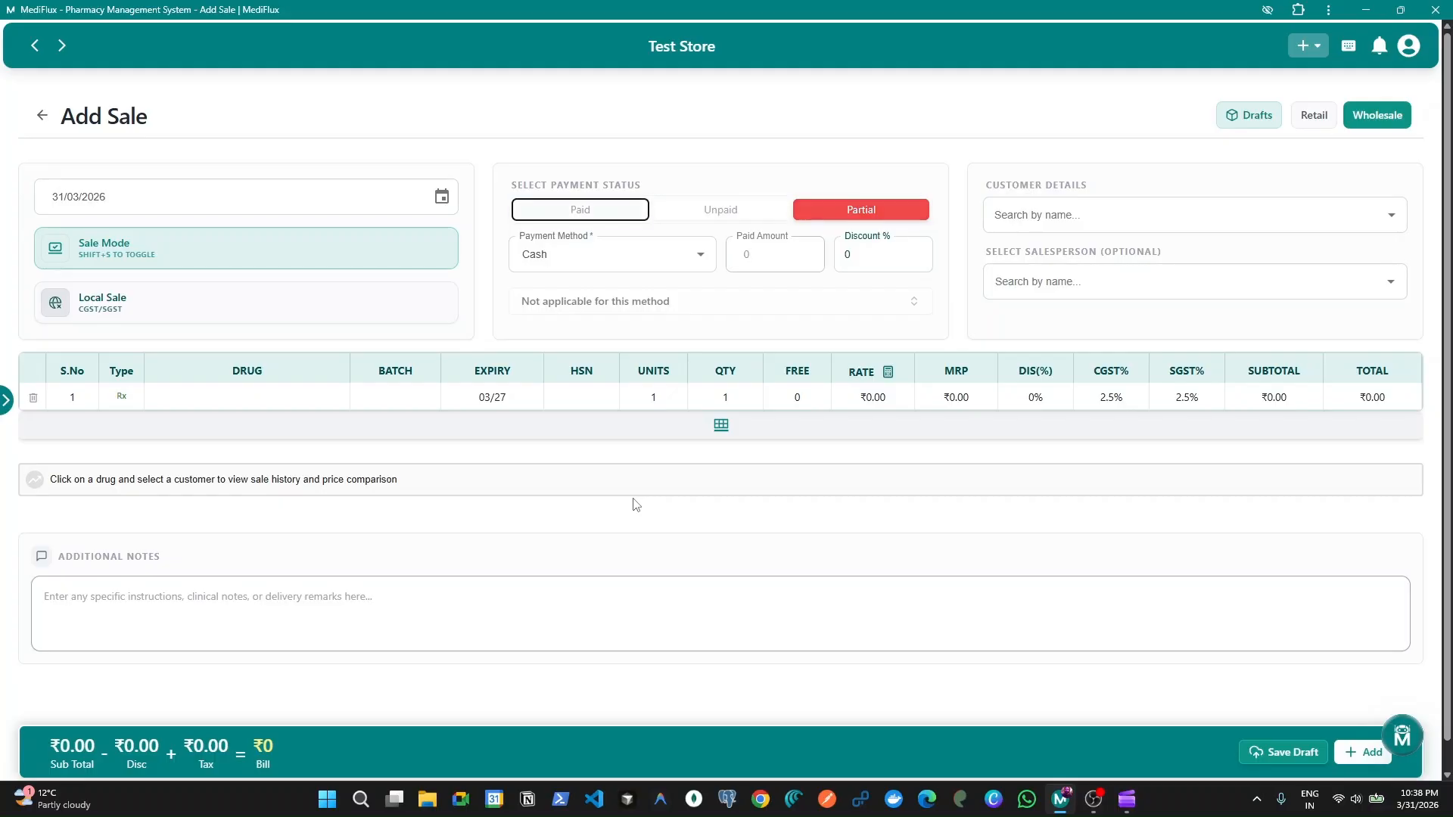
key("Return")
key("Tab")
key("Tab")
key("Tab")
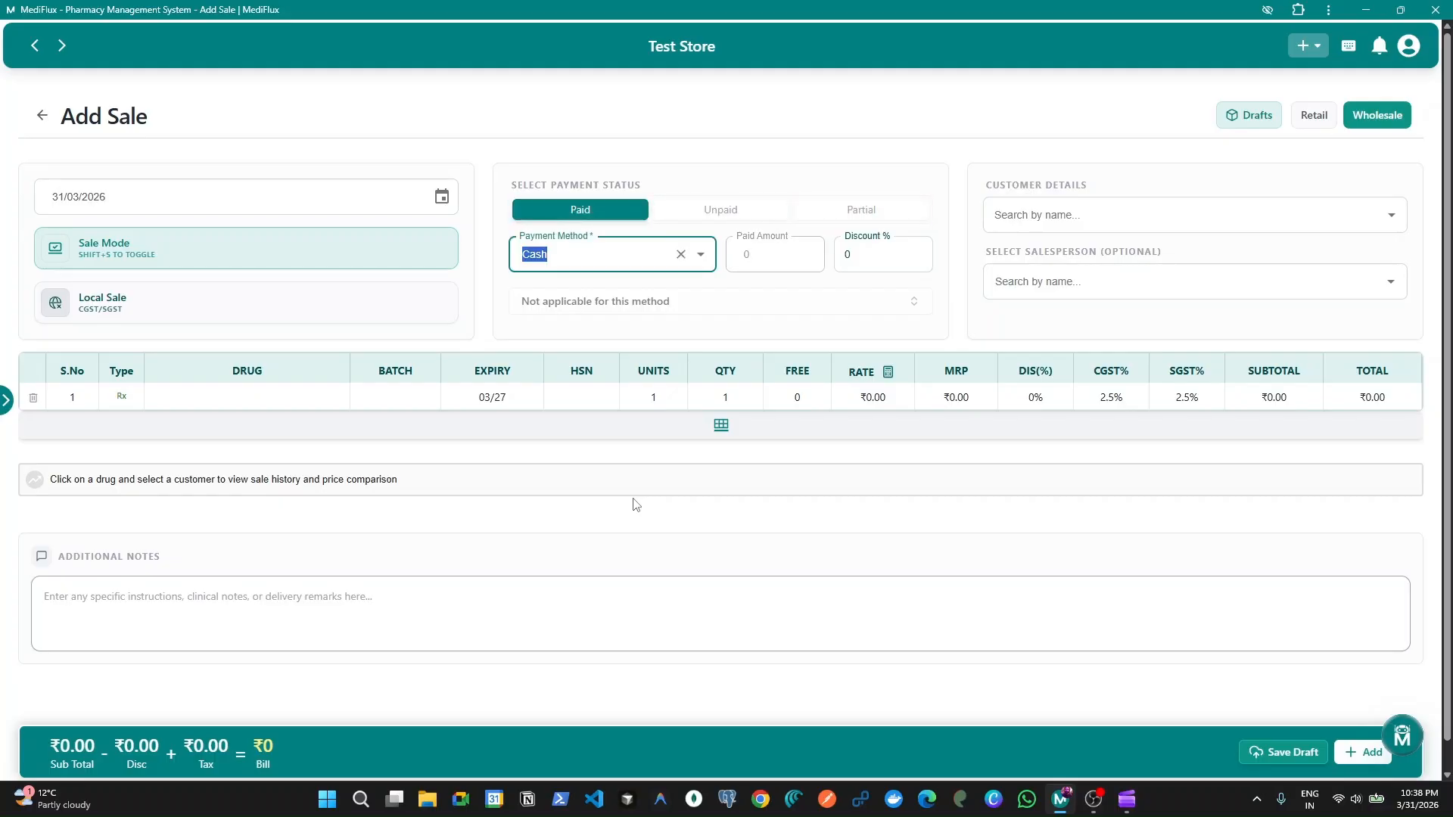
key("Tab")
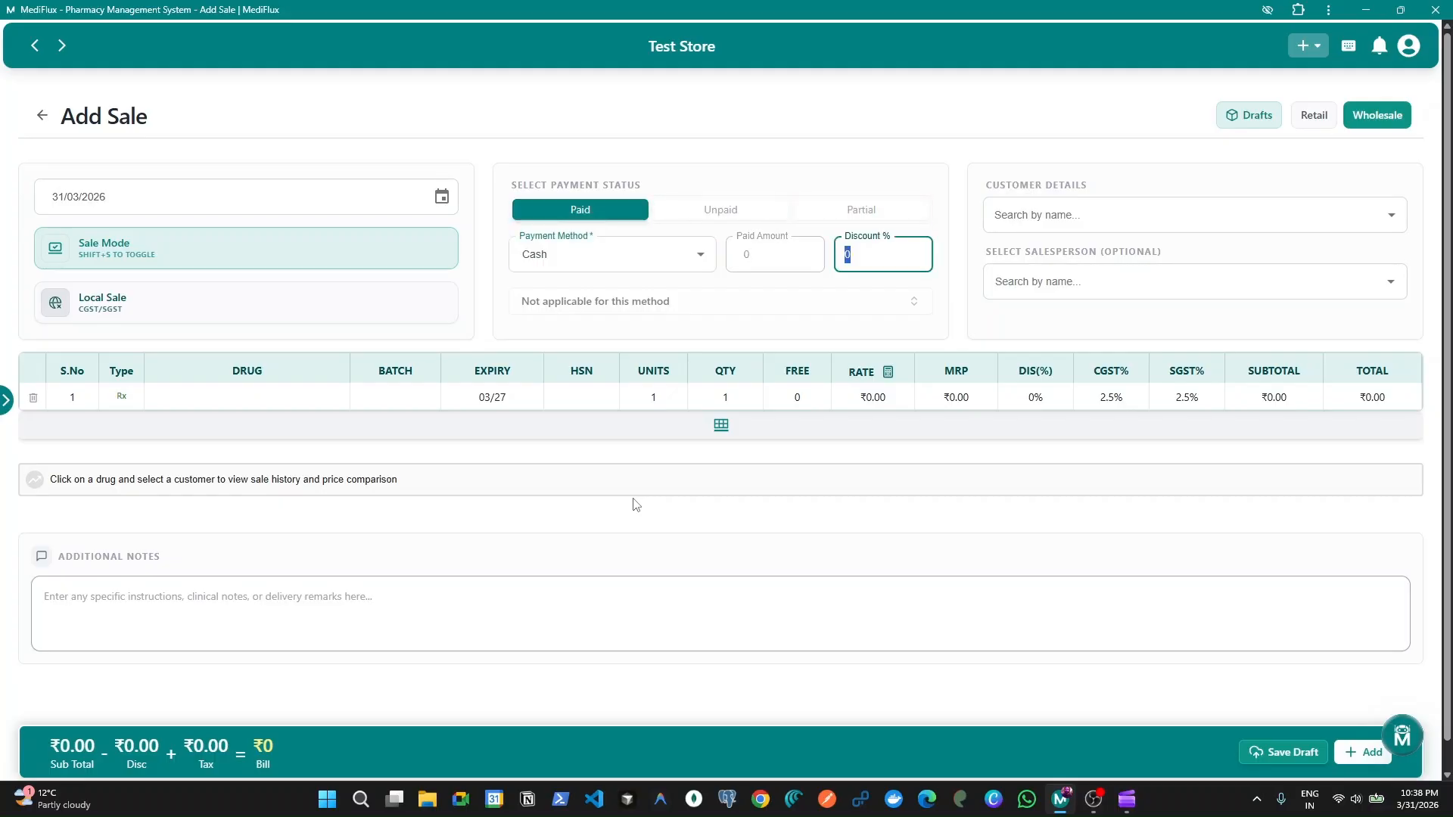
Step: Go back from the discount to the payment status and set it to Unpaid
key("shift+Tab")
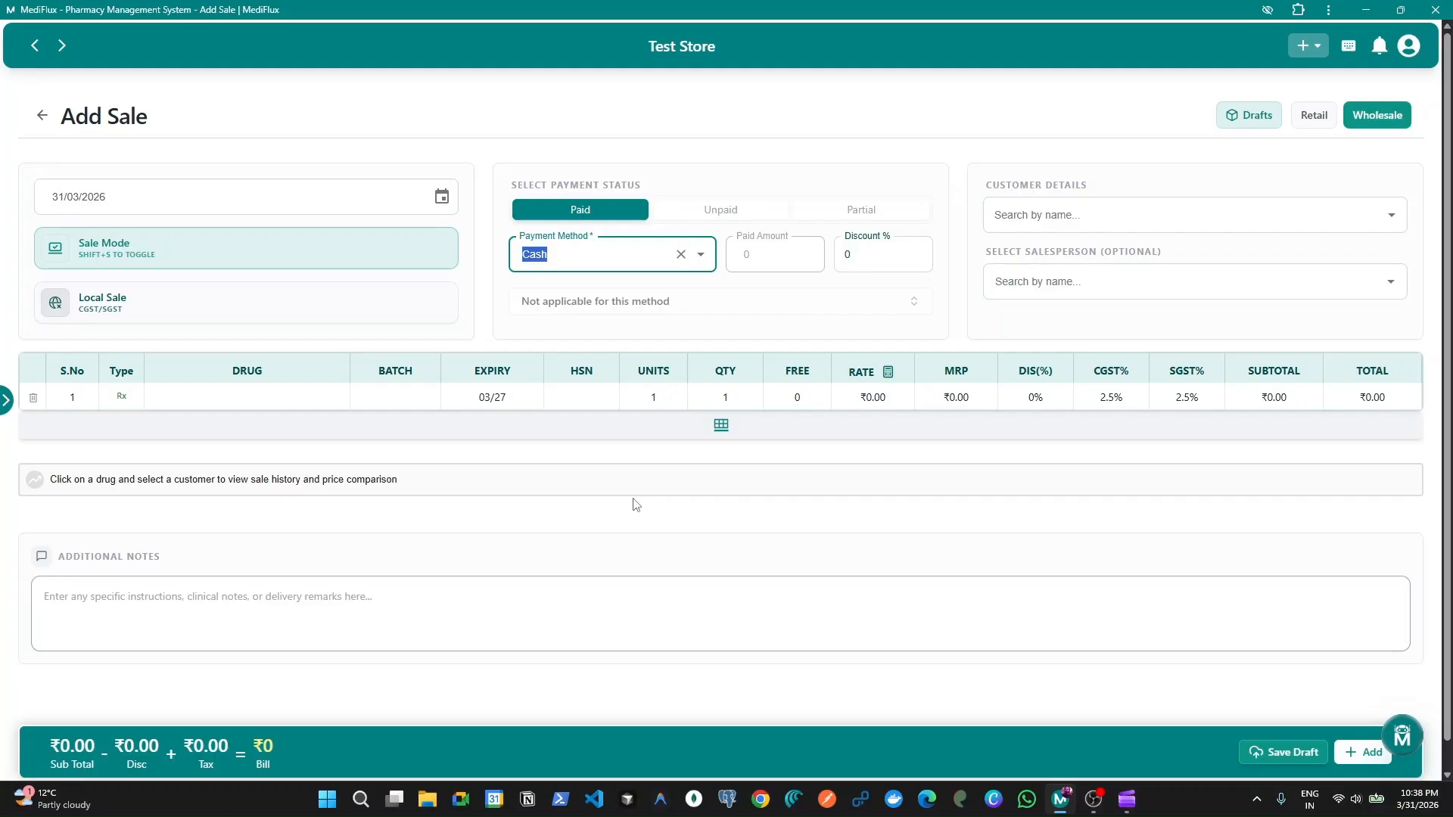
key("shift+Tab")
key("shift+Tab")
key("Return")
Step: Move the focus between the payment status options and choose Partial
key("Tab")
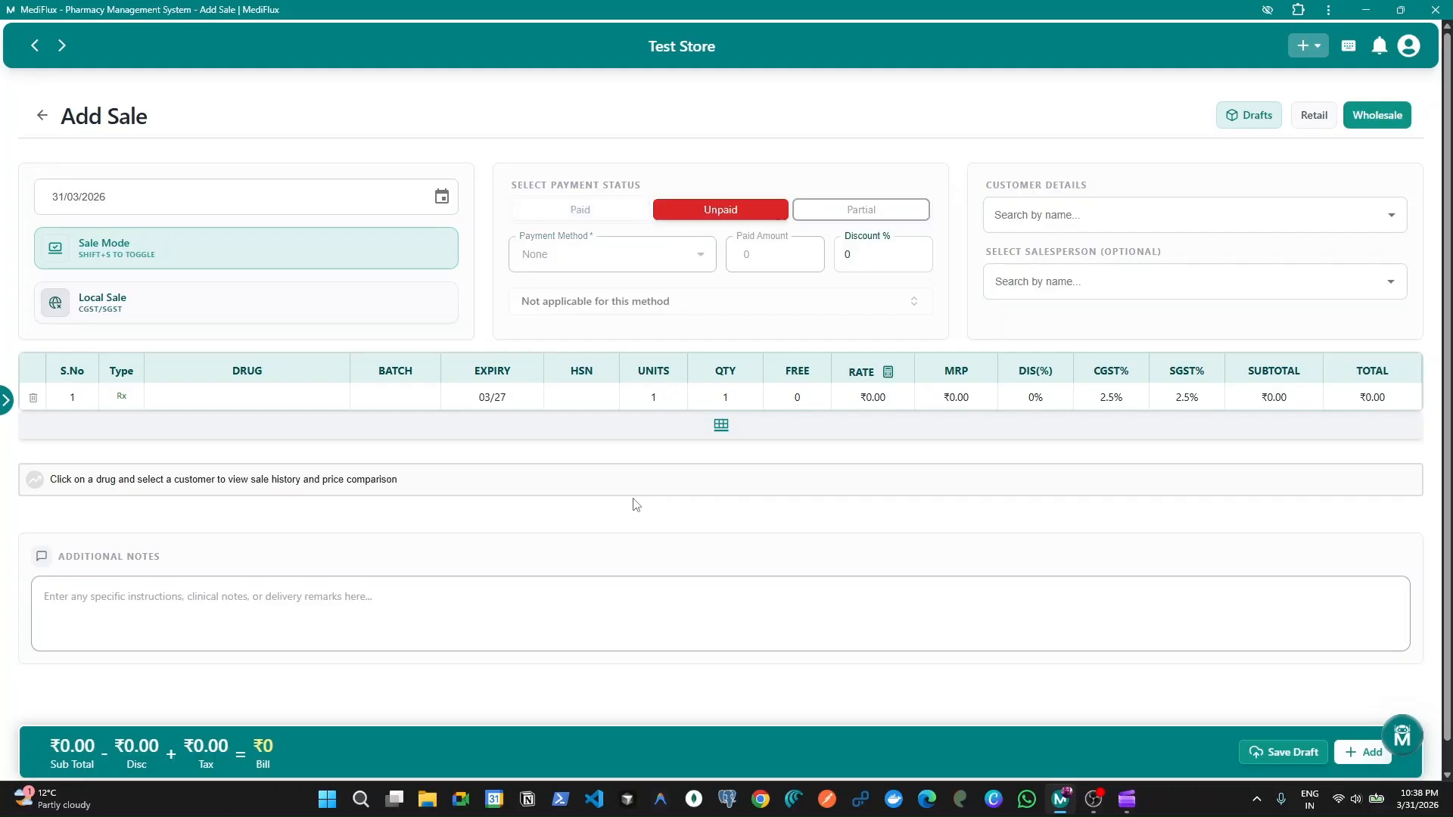
key("Tab")
key("shift+Tab")
key("Left")
key("Left")
key("Right")
key("Right")
key("Return")
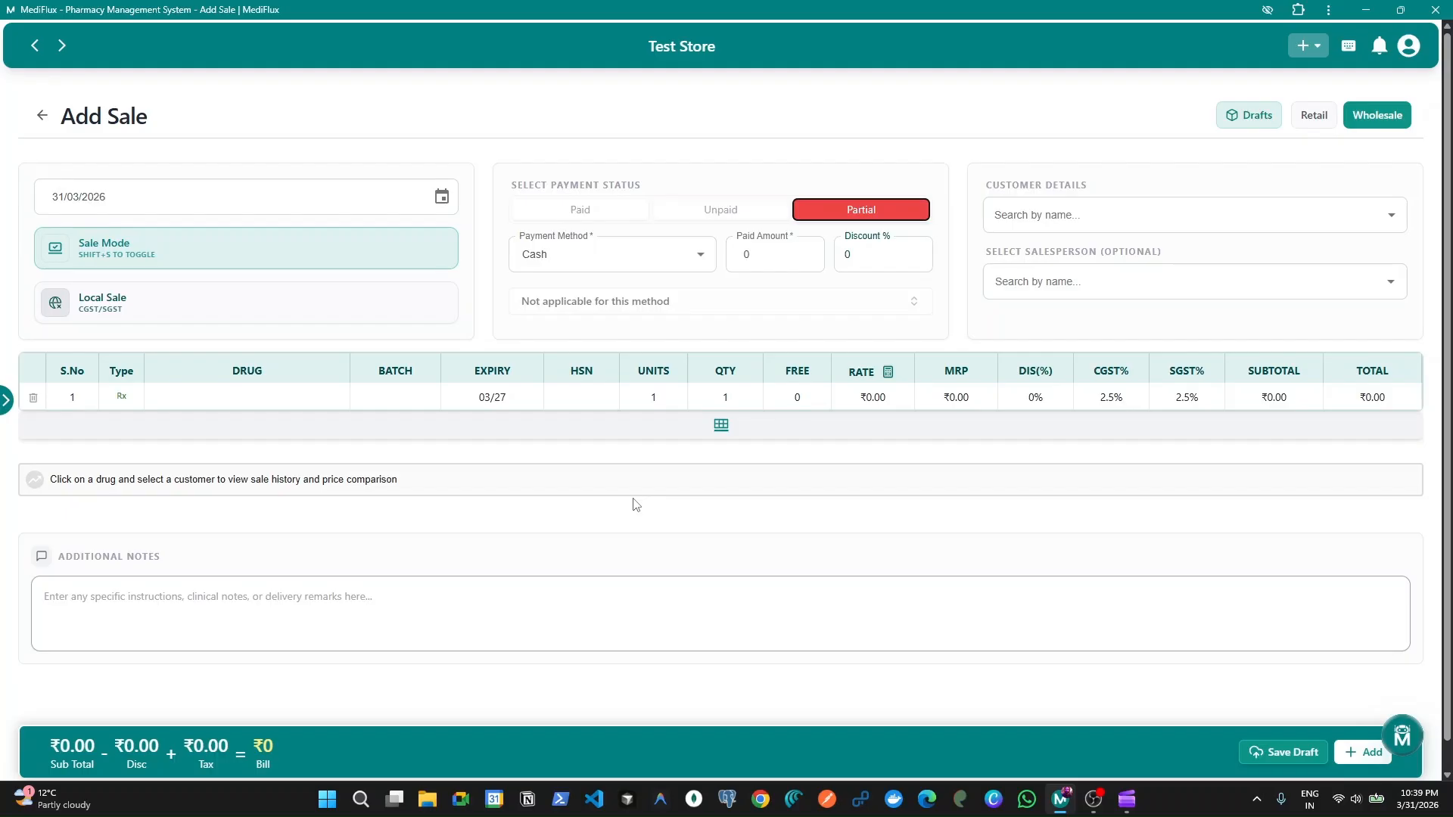
Step: Return from the payment details to the payment status and set it to Paid
key("Tab")
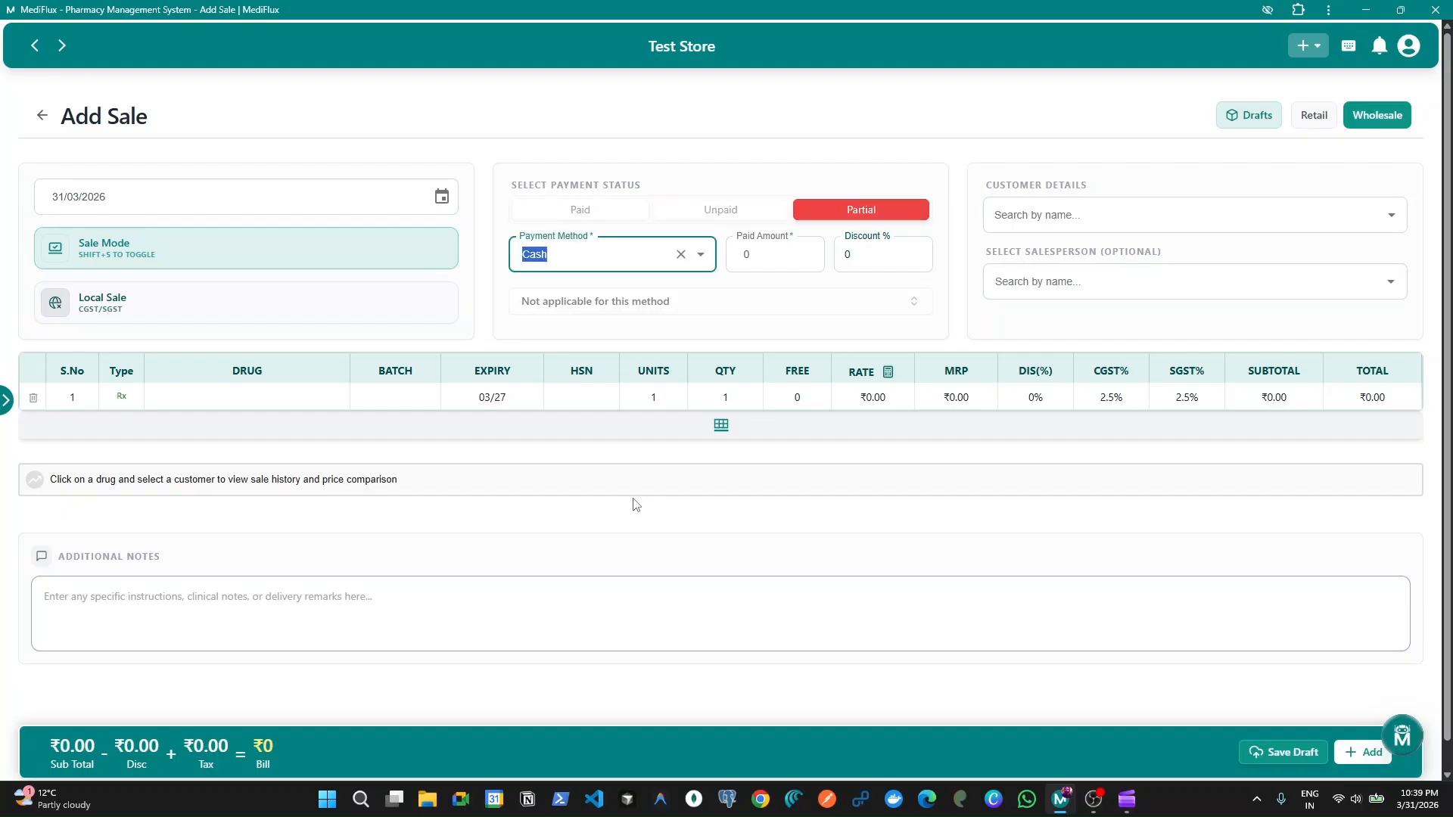
key("Tab")
key("shift+Tab")
key("shift+Tab")
key("Left")
key("Left")
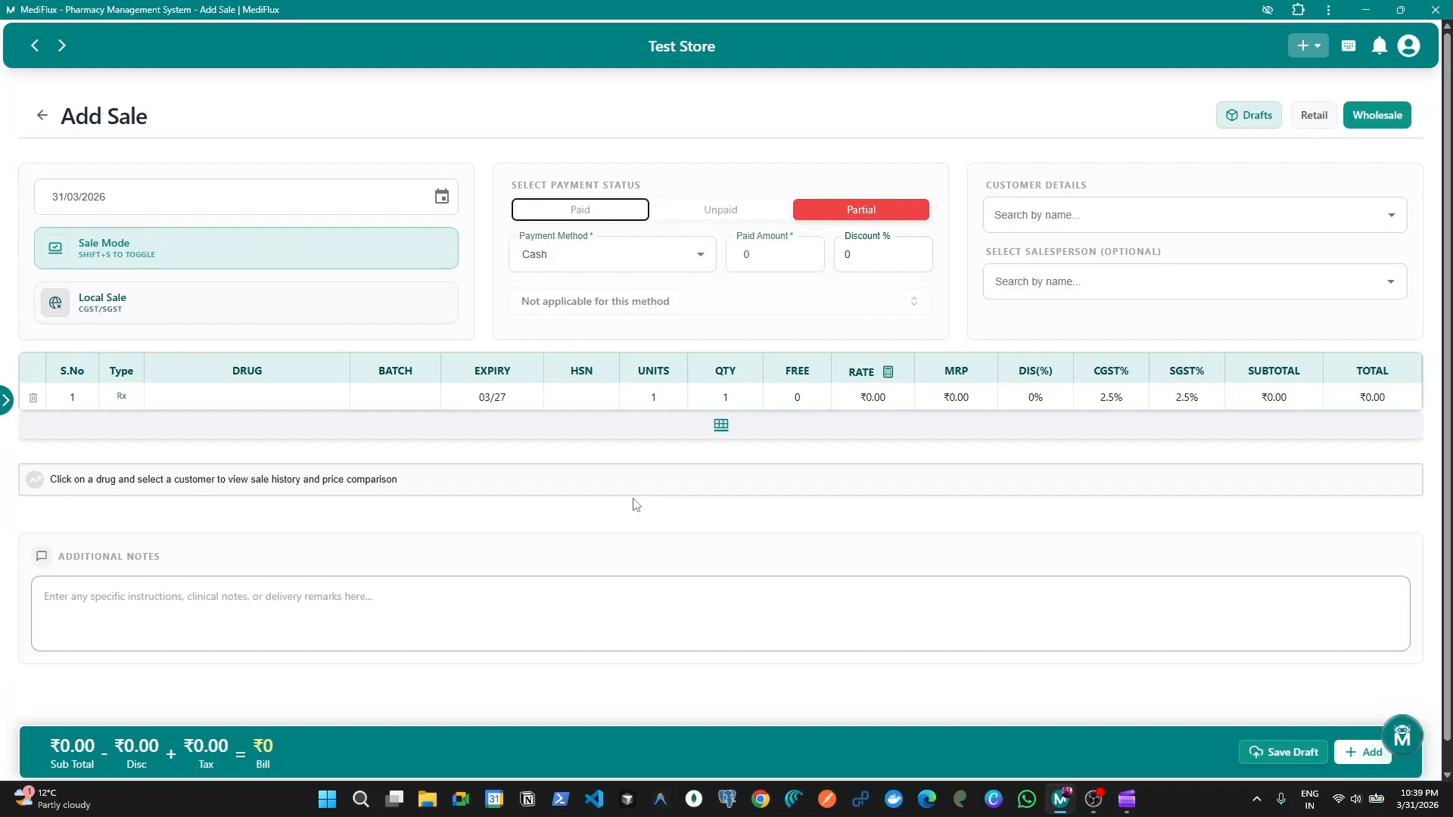
key("space")
Step: Set the payment method to UPI
key("Tab")
key("Tab")
key("Tab")
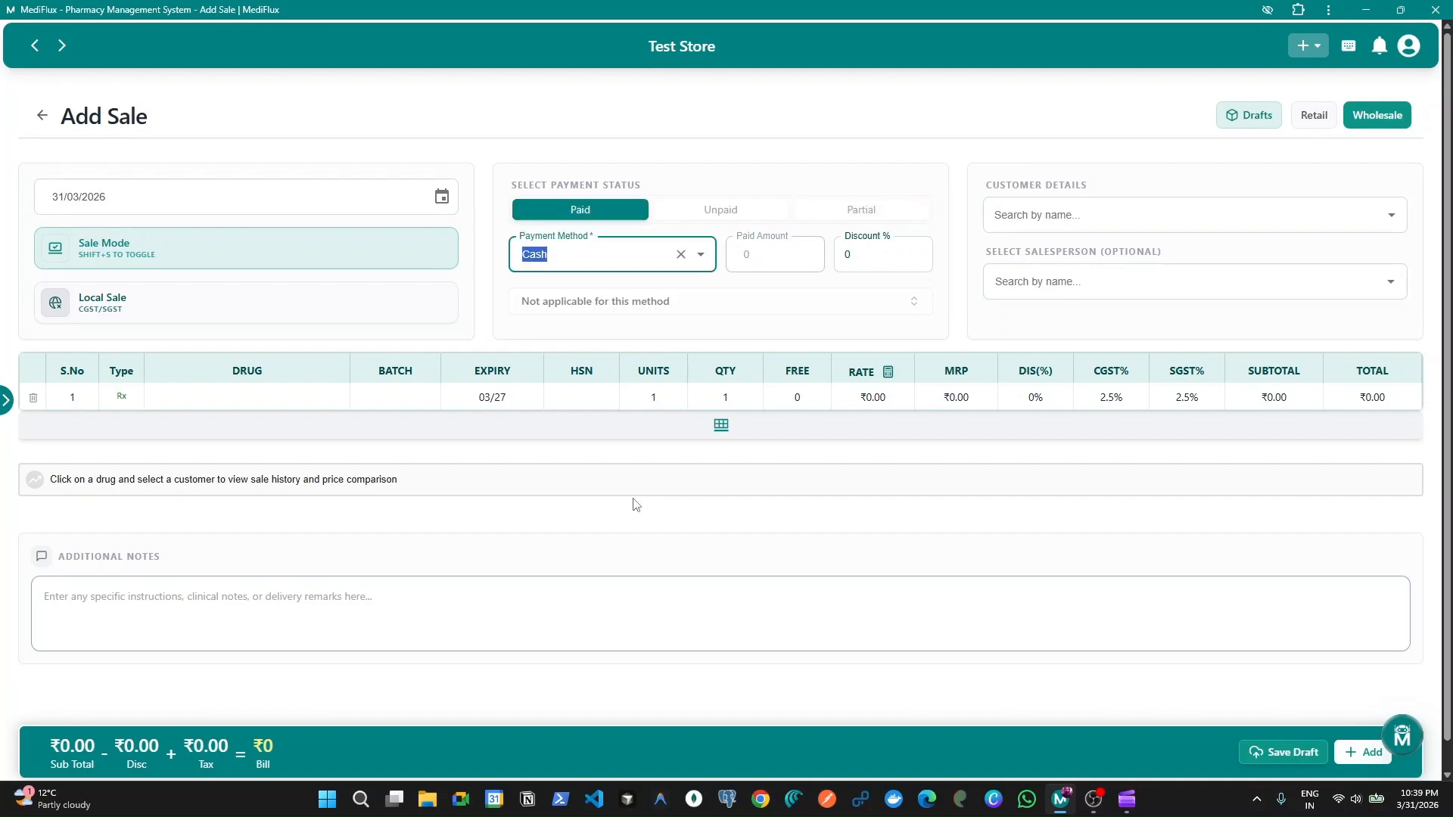
key("Down")
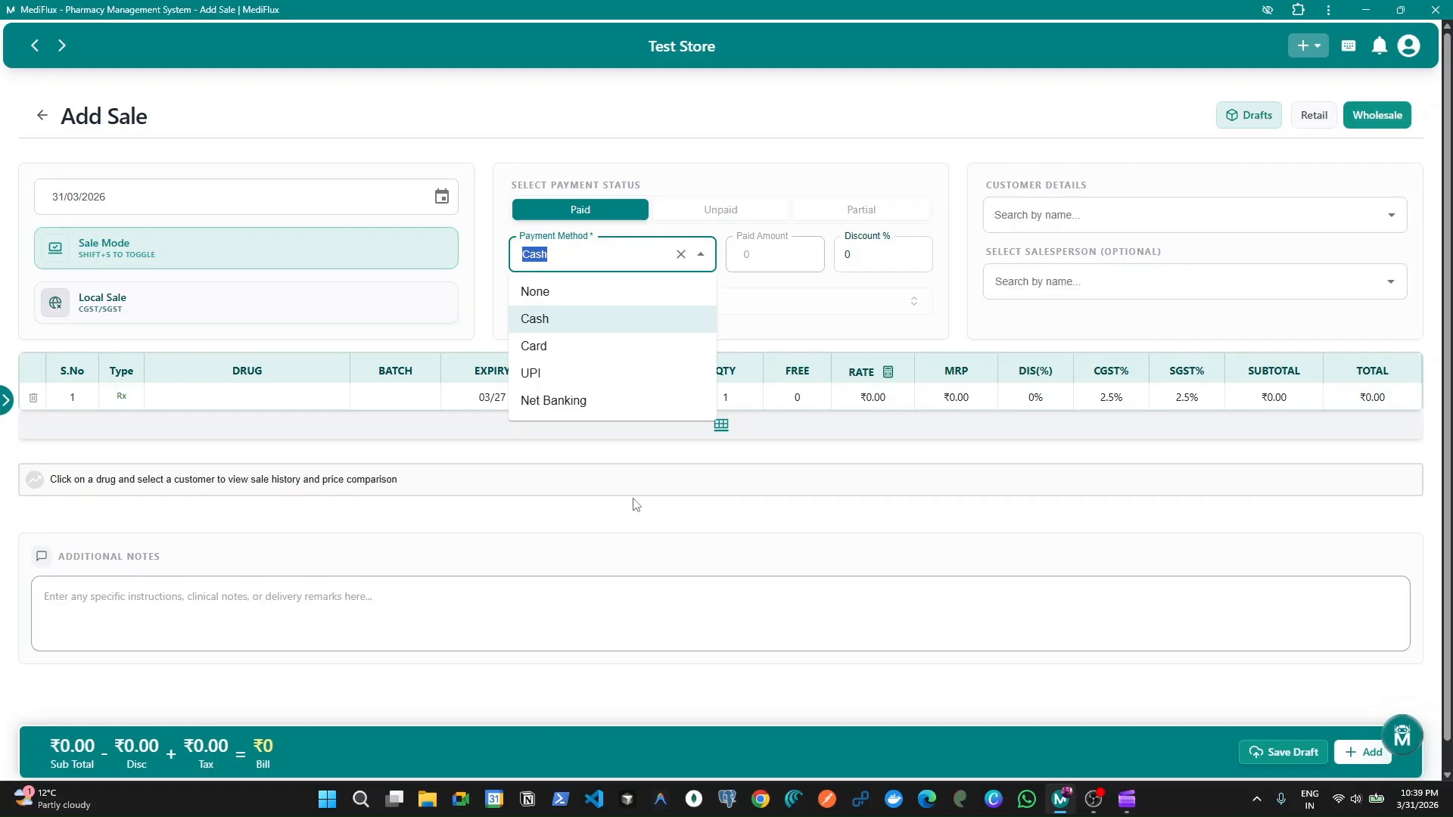
key("Down")
key("Down")
key("Down")
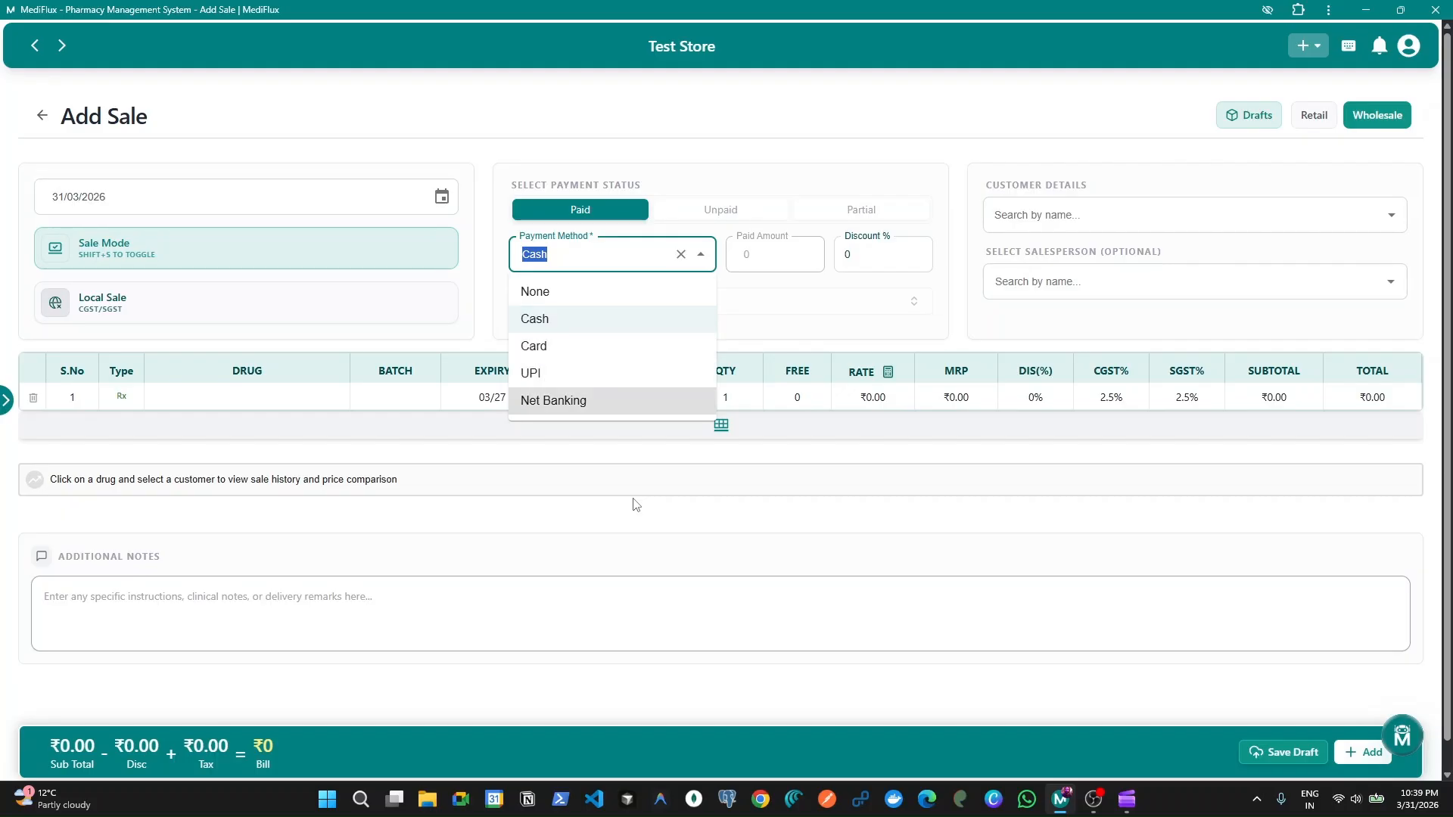
key("Up")
key("Up")
key("Down")
key("Up")
key("Down")
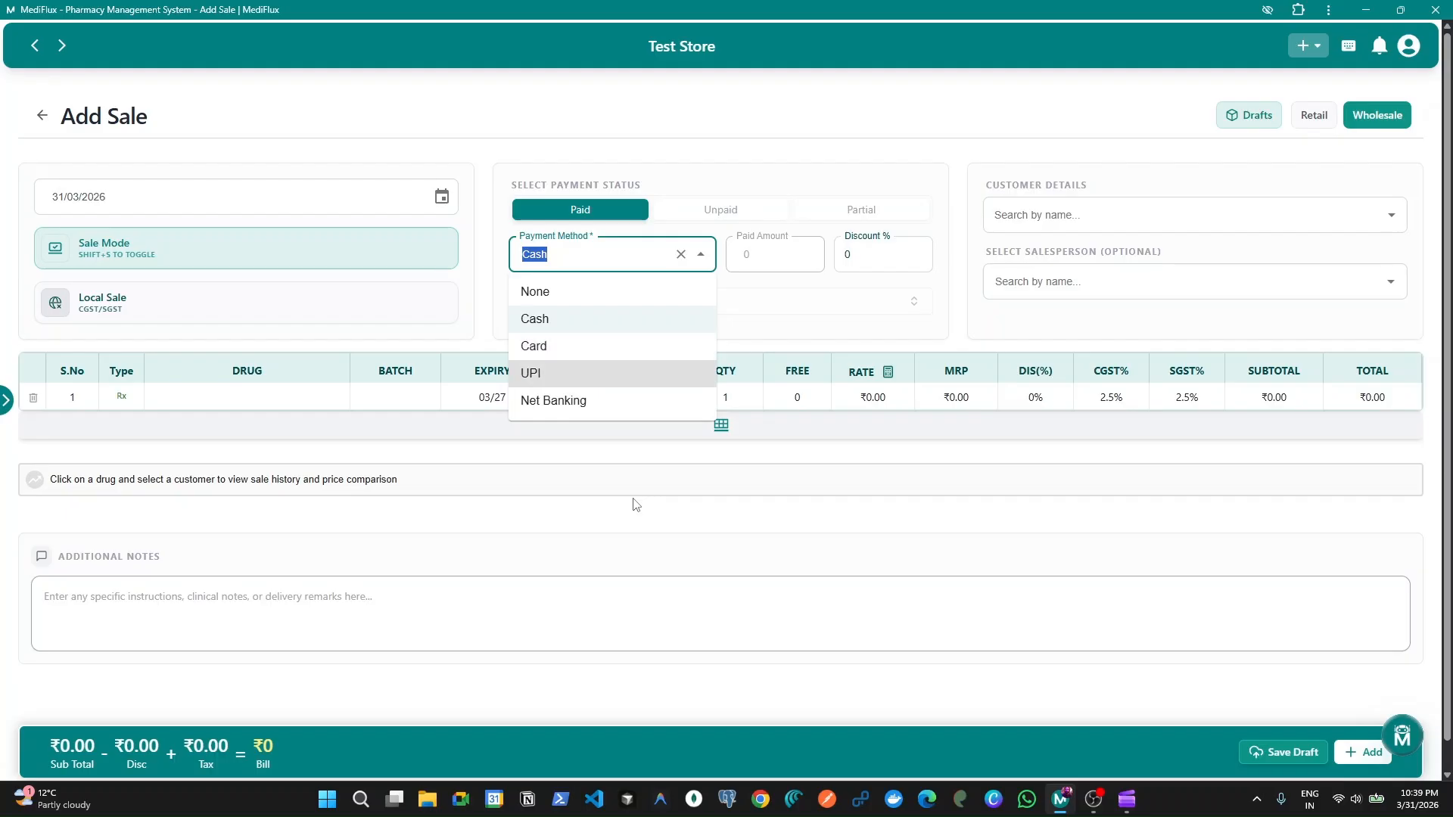
key("Return")
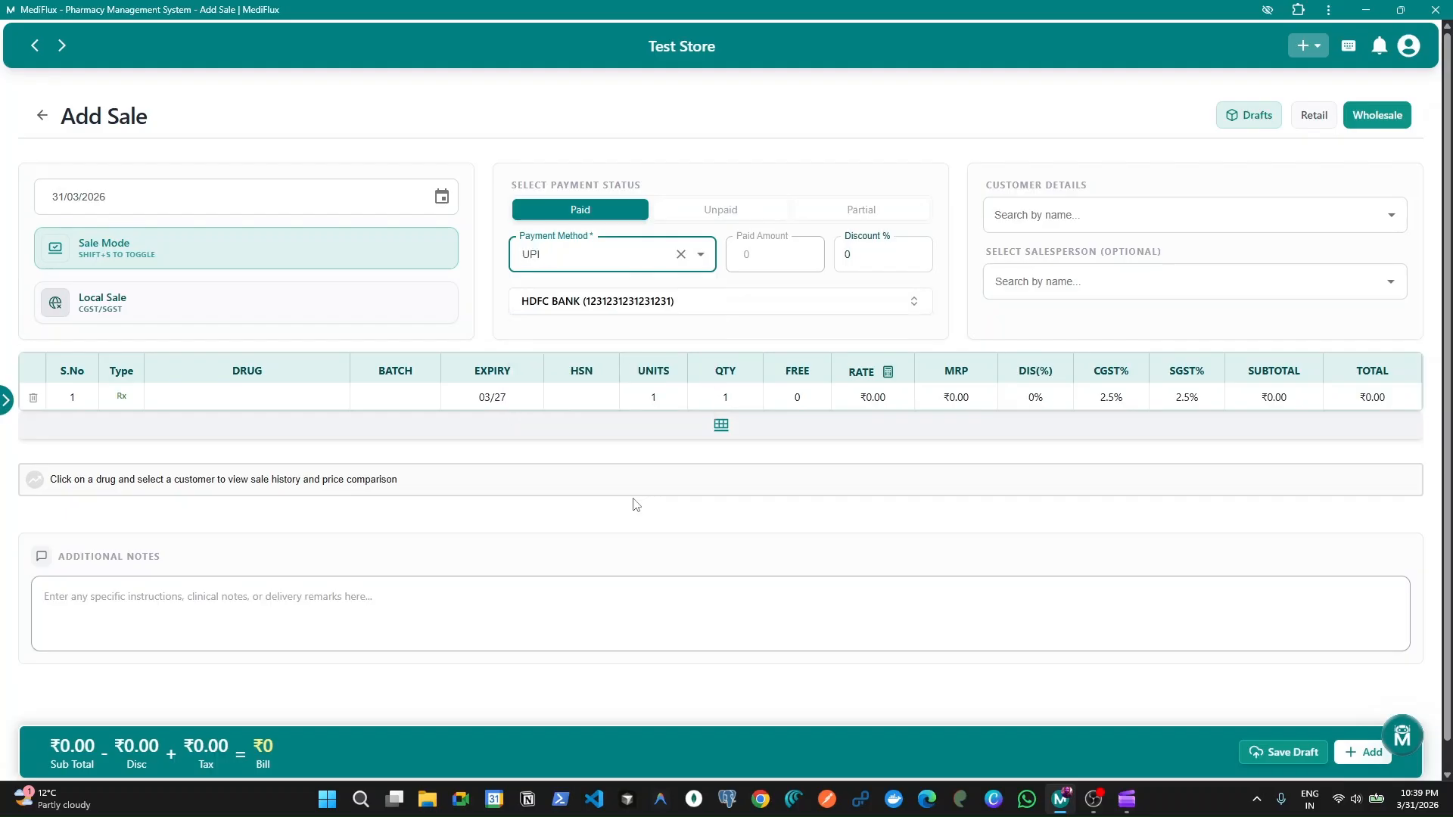
Step: Open the list of bank accounts for the UPI payment and close it without picking another account
key("Tab")
key("Tab")
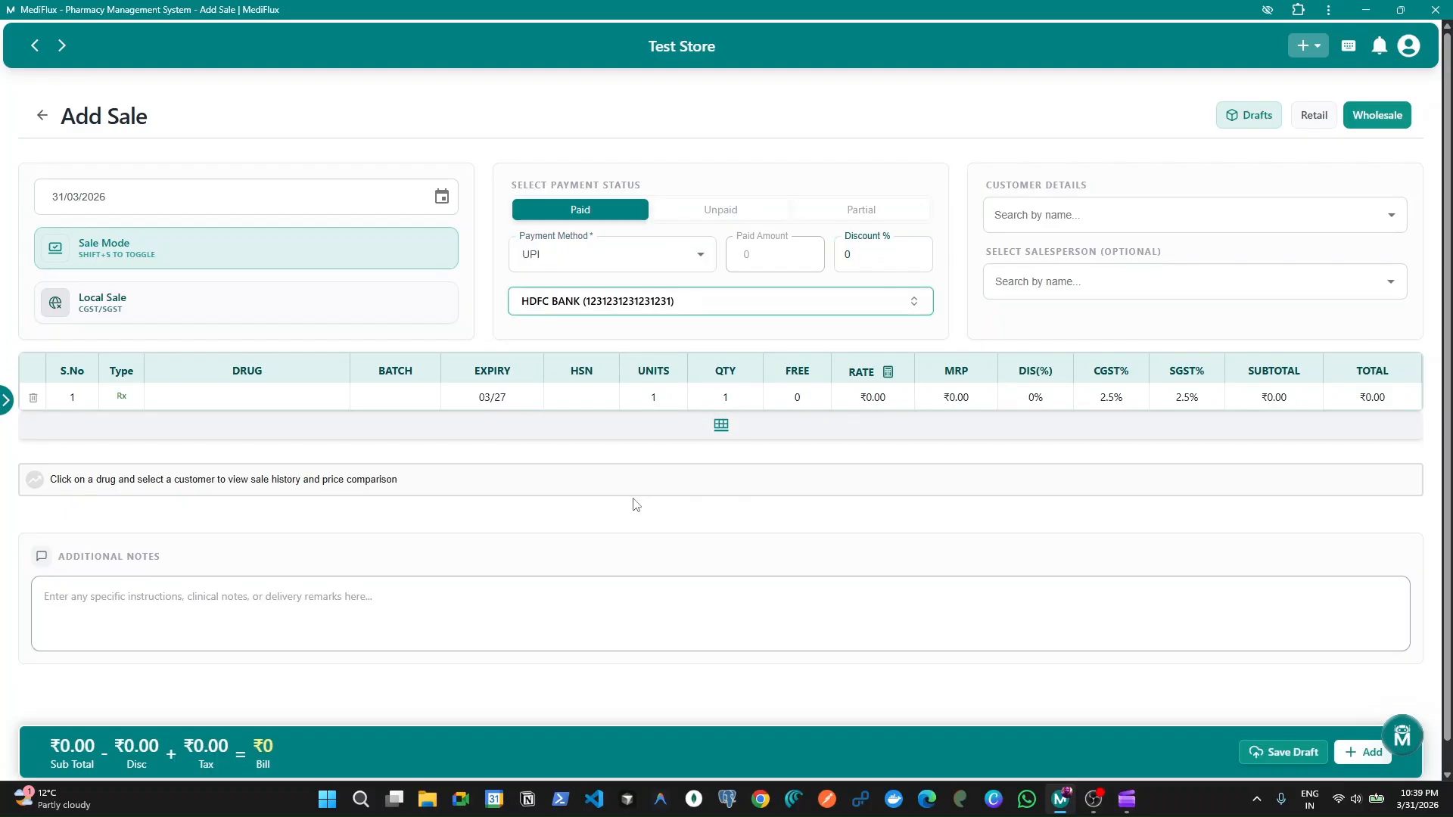
key("Return")
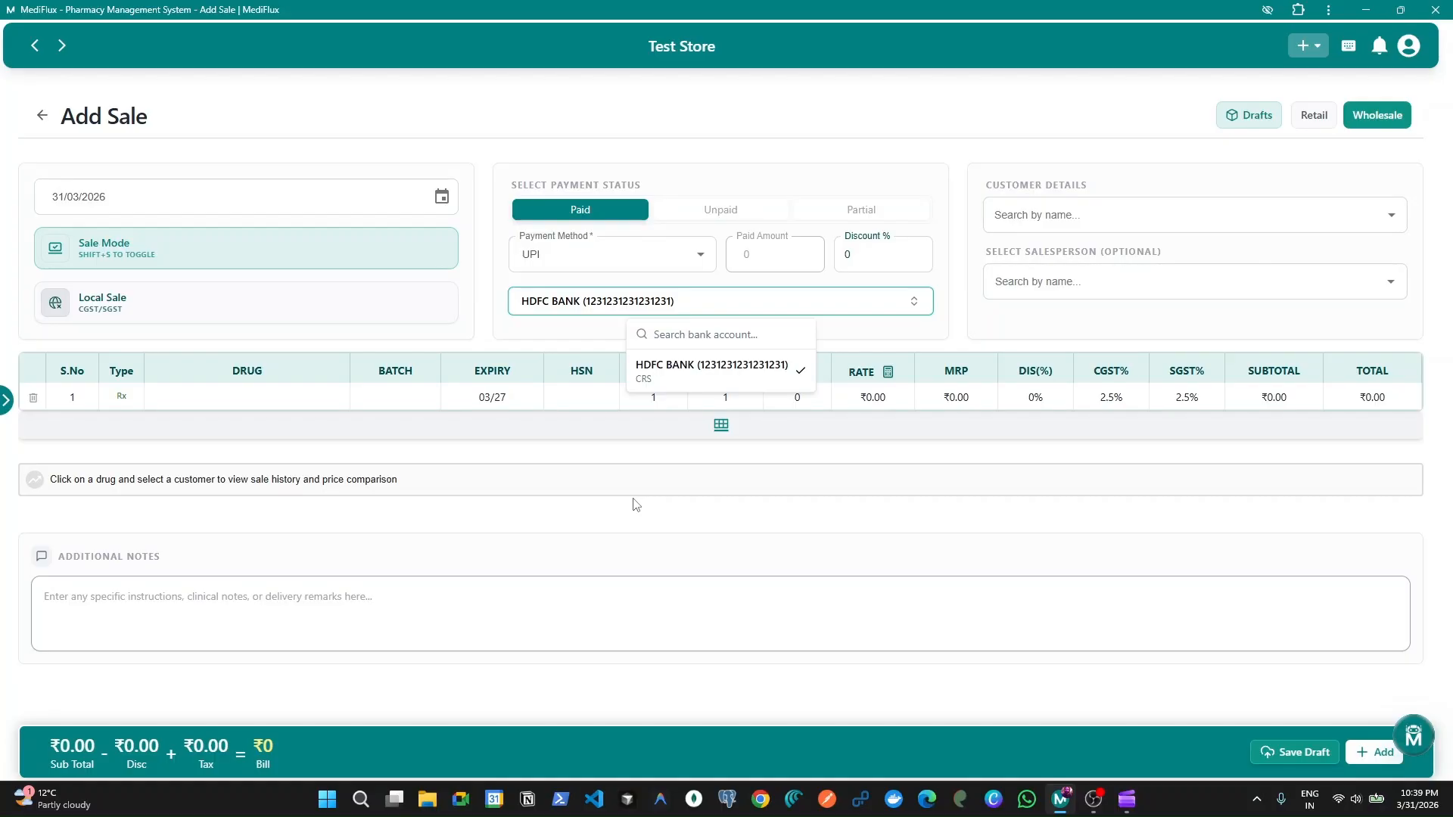
left_click(635, 505)
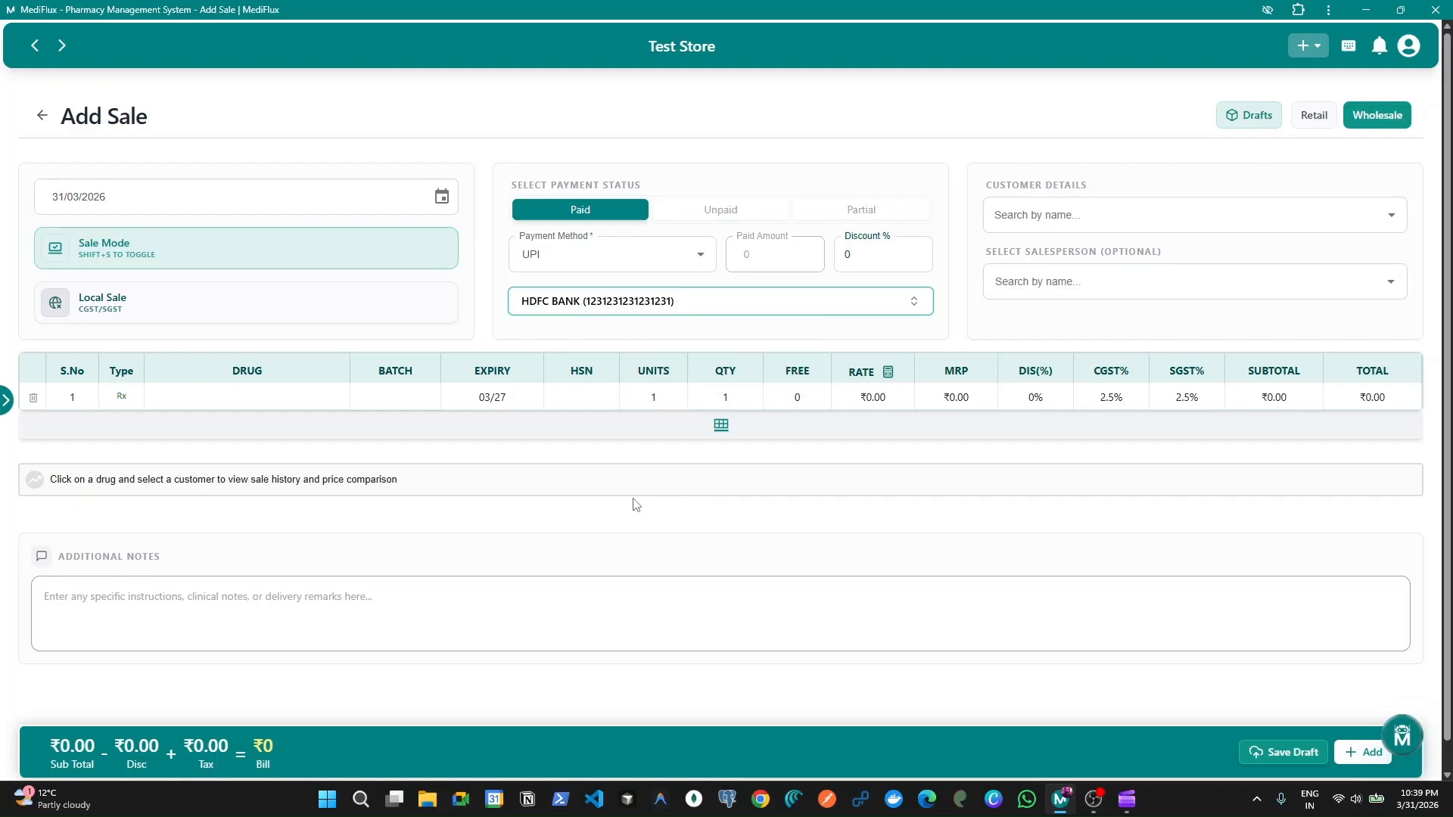
Step: Return to the payment method and set it to Cash
key("shift+Tab")
key("shift+Tab")
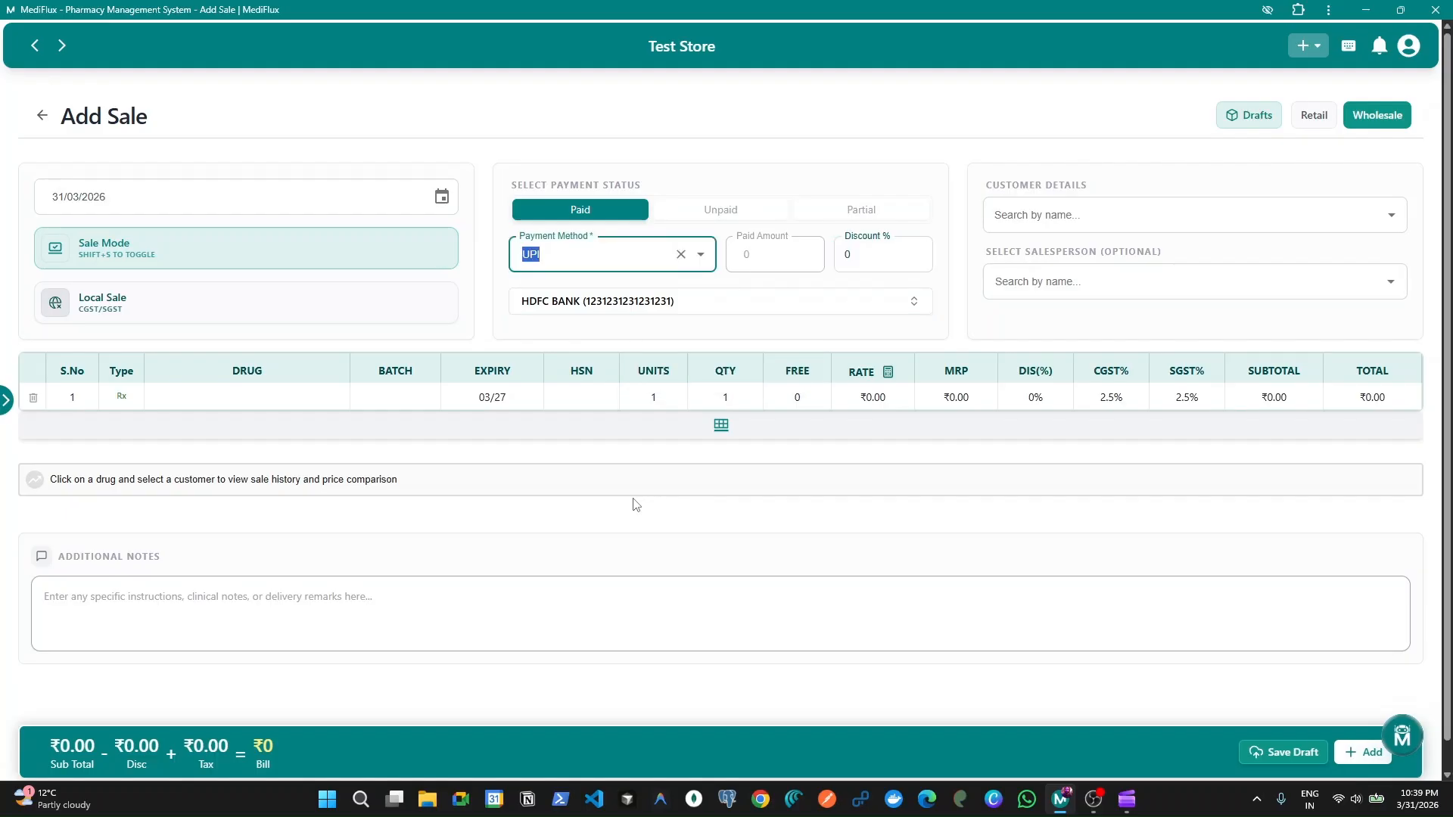
key("Down")
key("Up")
key("Up")
key("Return")
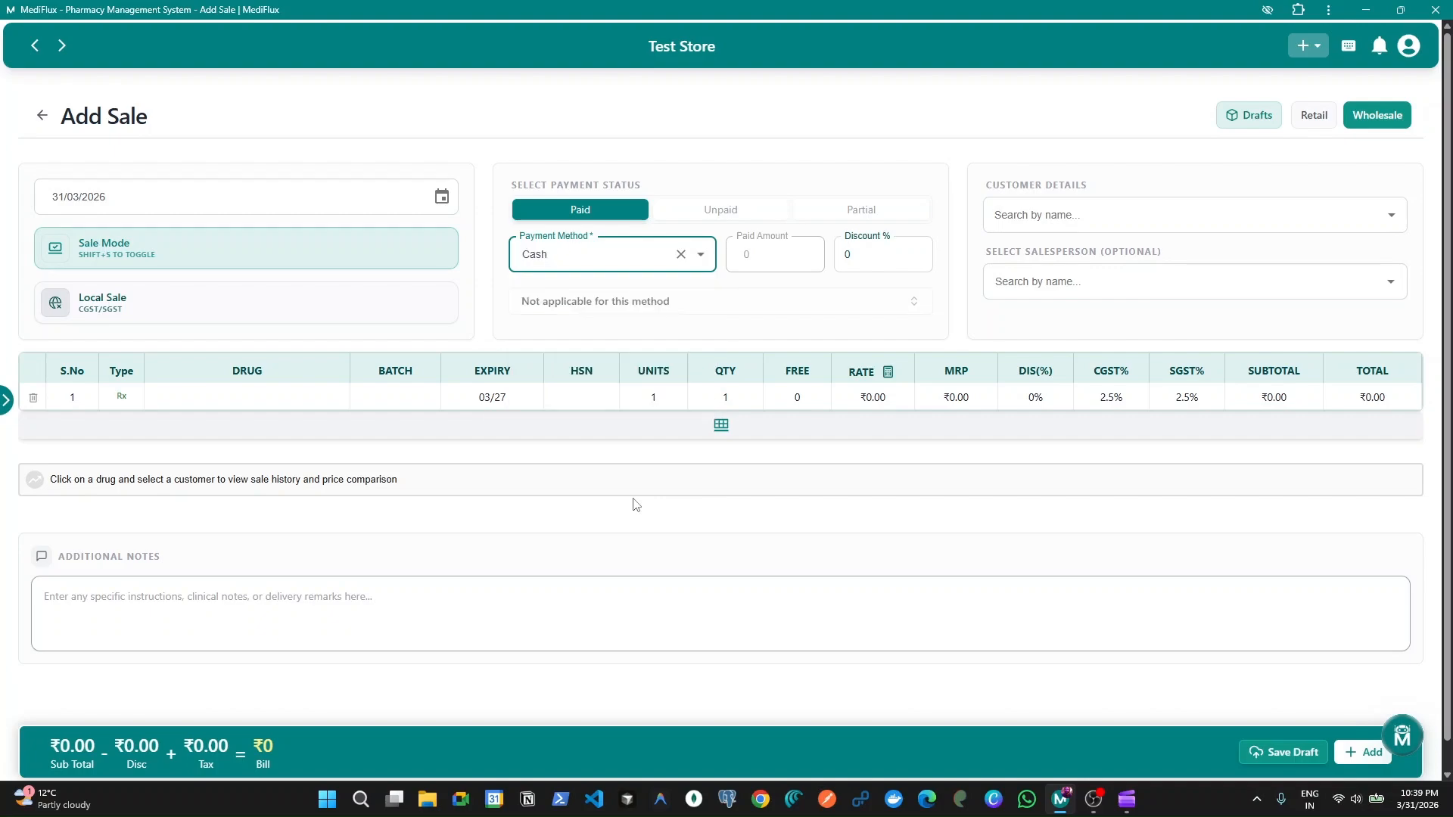
Step: Set the payment method to Card
key("Down")
key("Down")
key("Down")
key("Up")
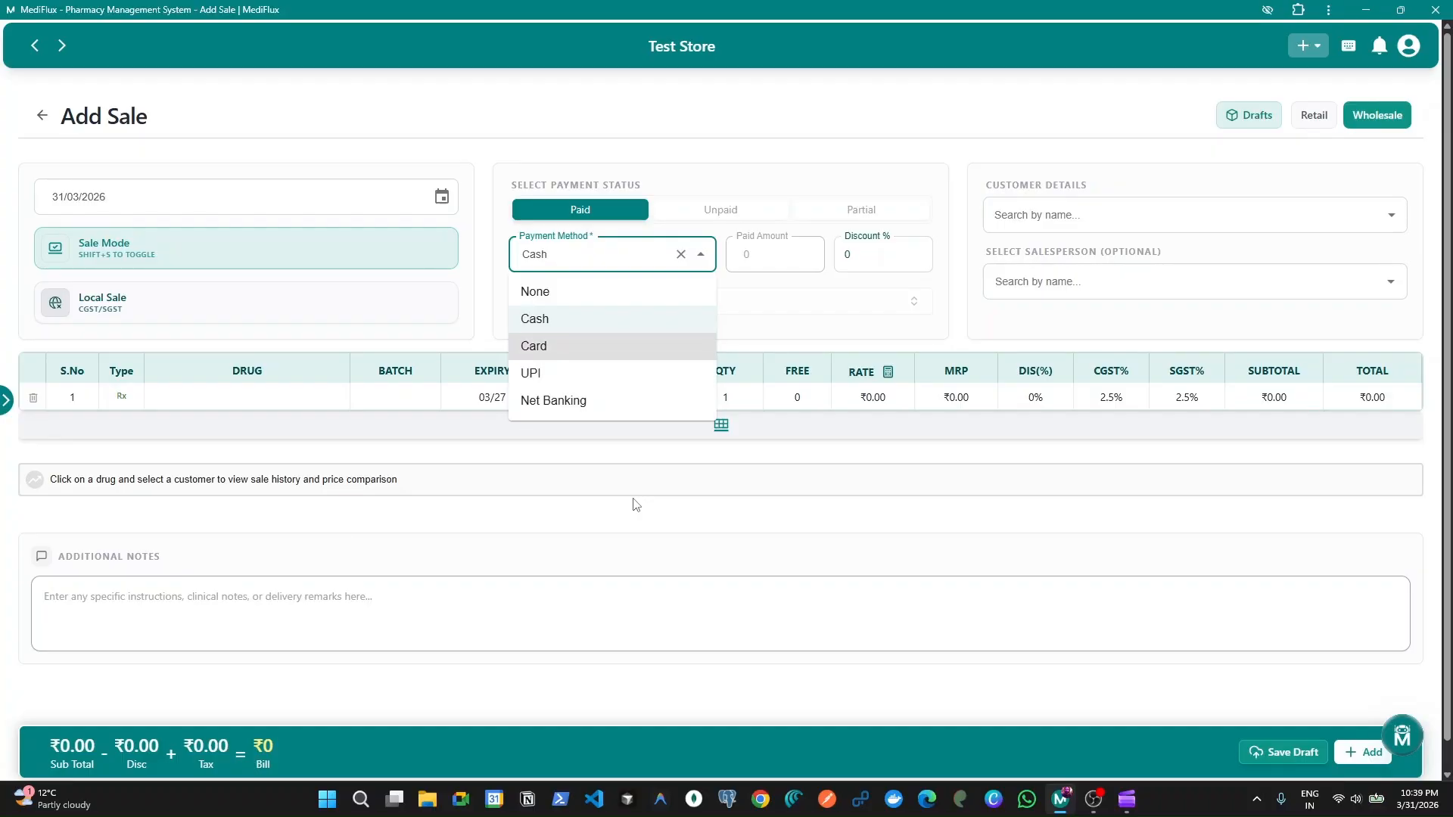
key("Return")
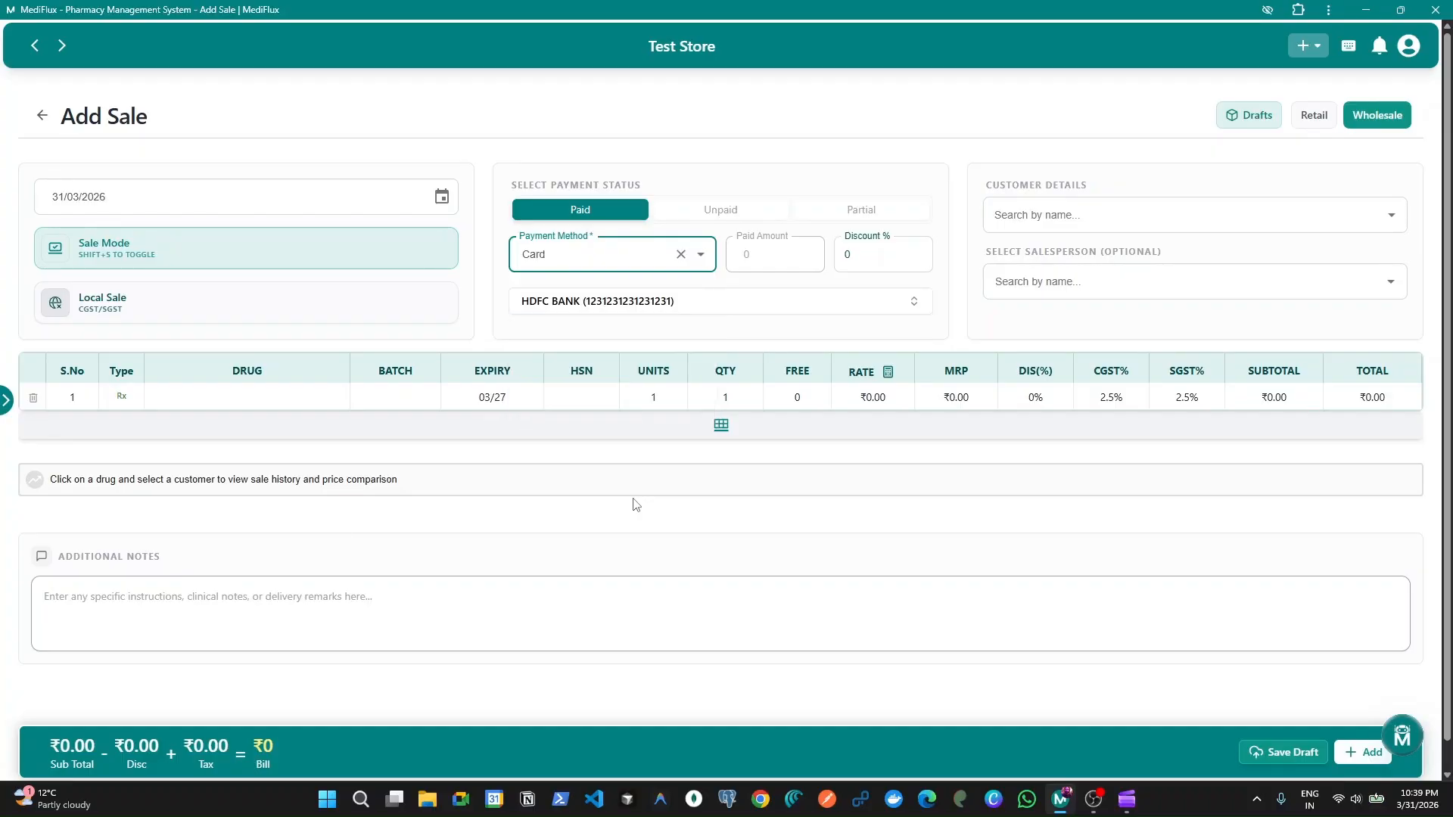
Step: Set the payment method back to Cash
key("Down")
key("Up")
key("Return")
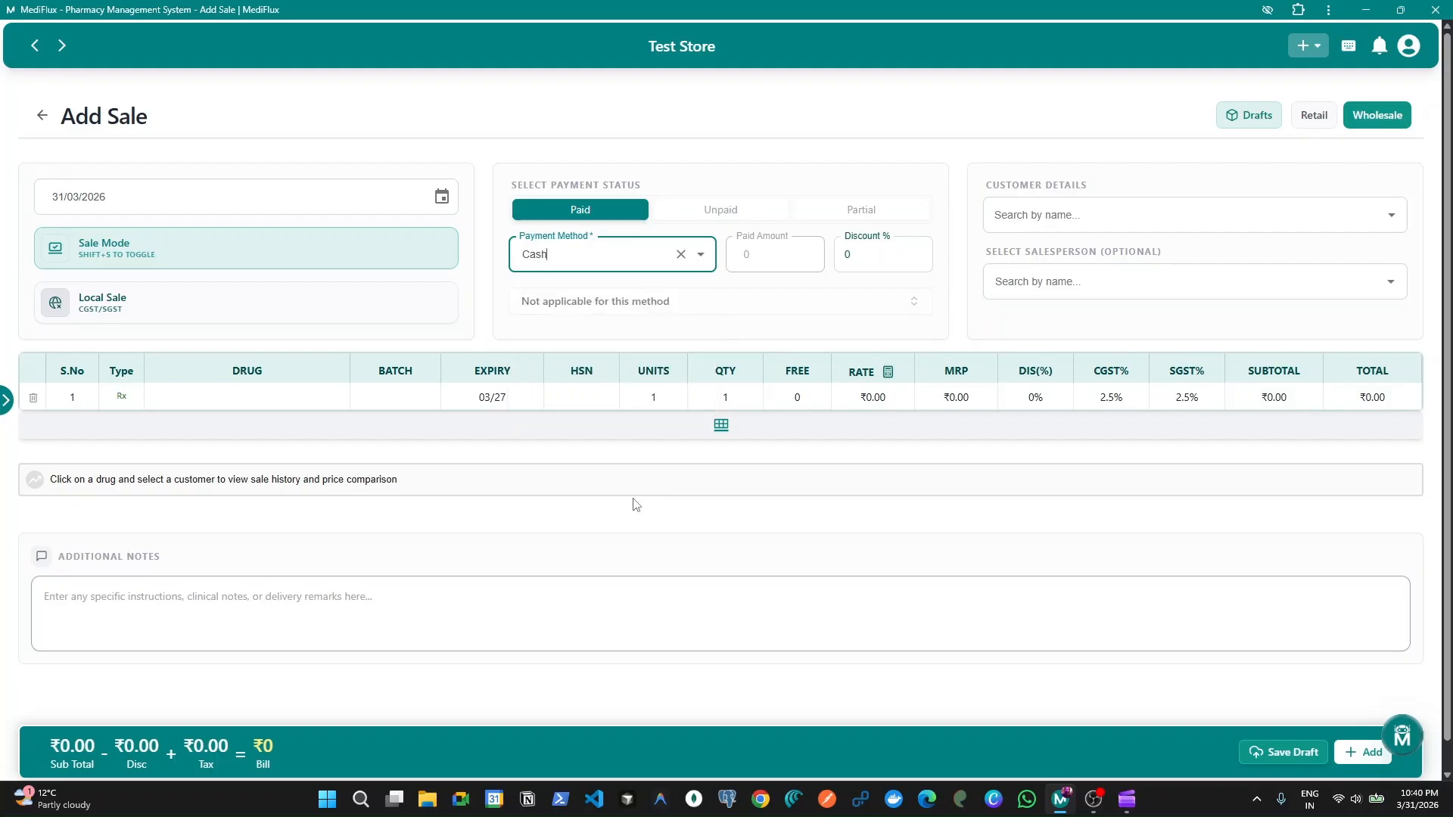
Step: Leave the discount unchanged, search the customers by the start of the name and select the matching customer for the sale
key("Tab")
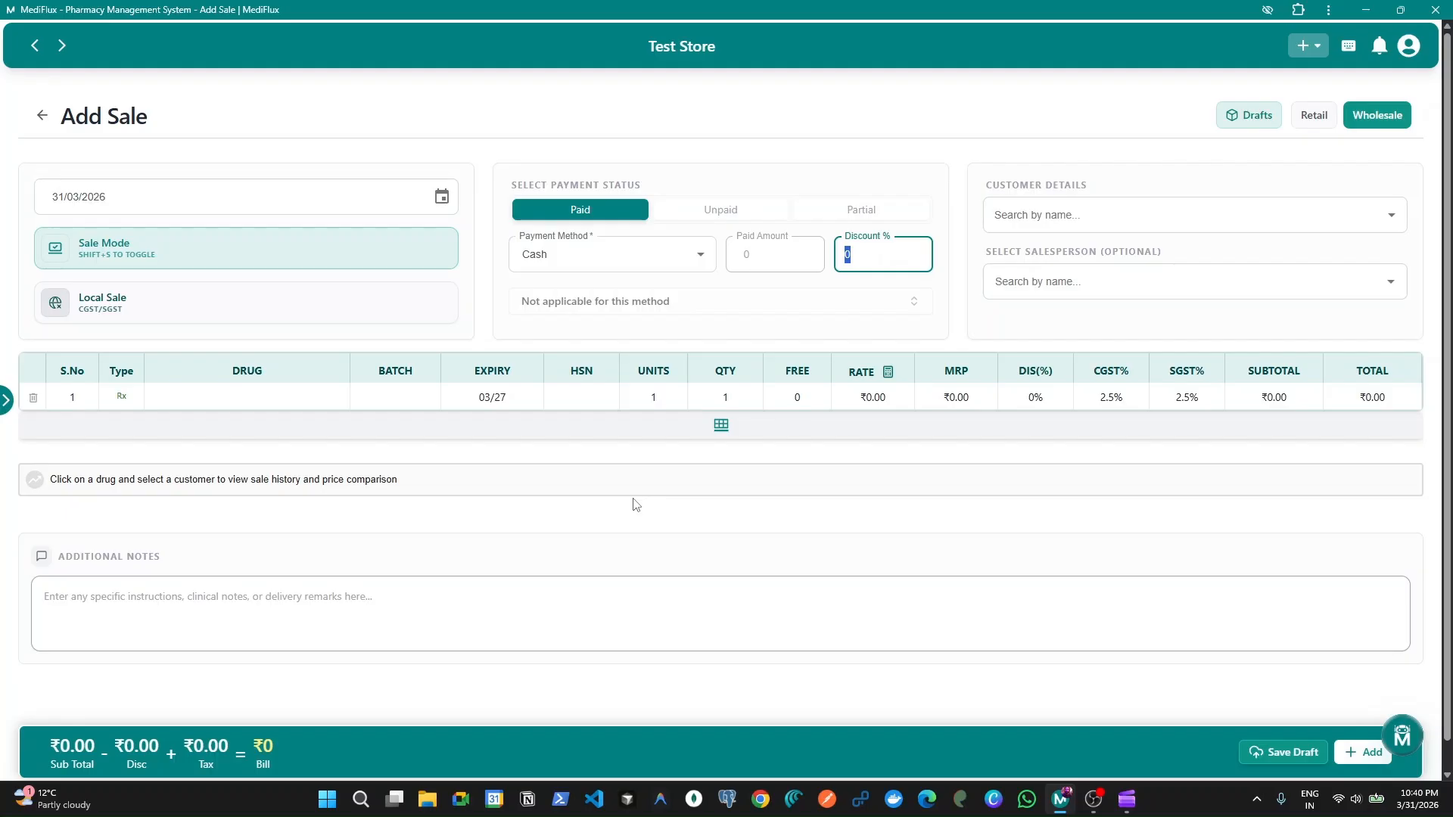
key("Tab")
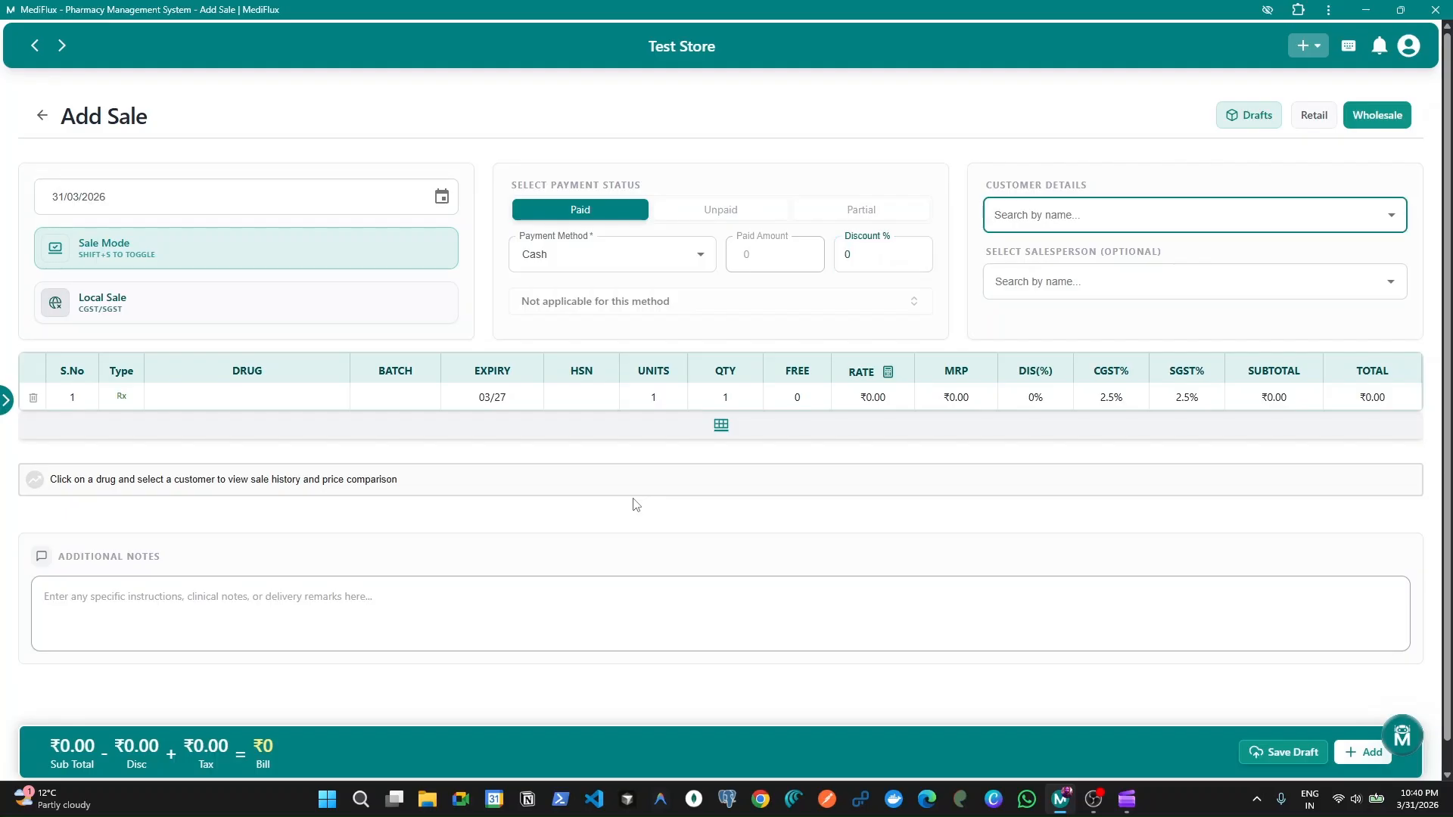
type("mou")
key("Down")
key("Down")
key("Down")
key("Down")
key("Down")
key("Down")
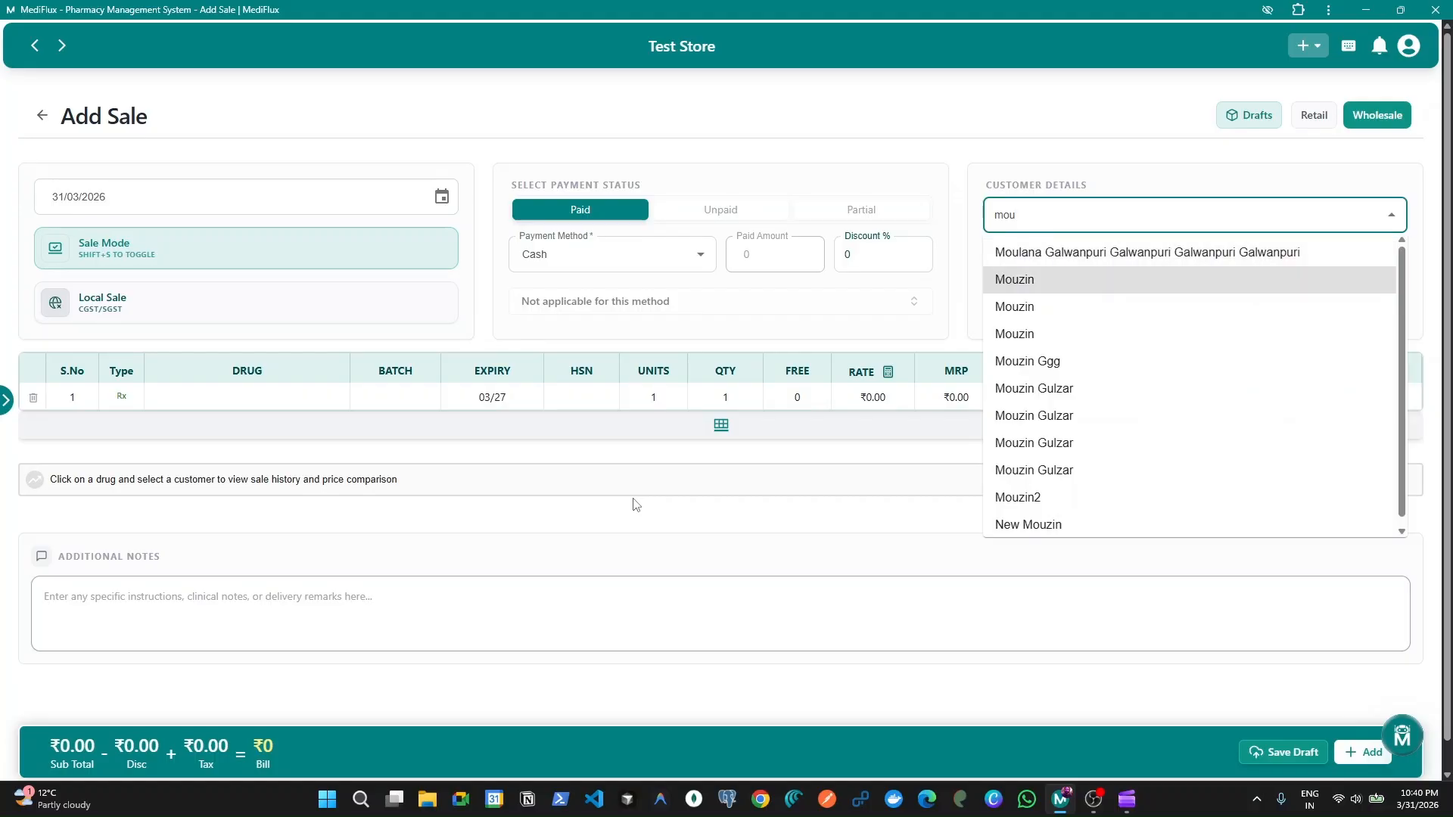
key("Return")
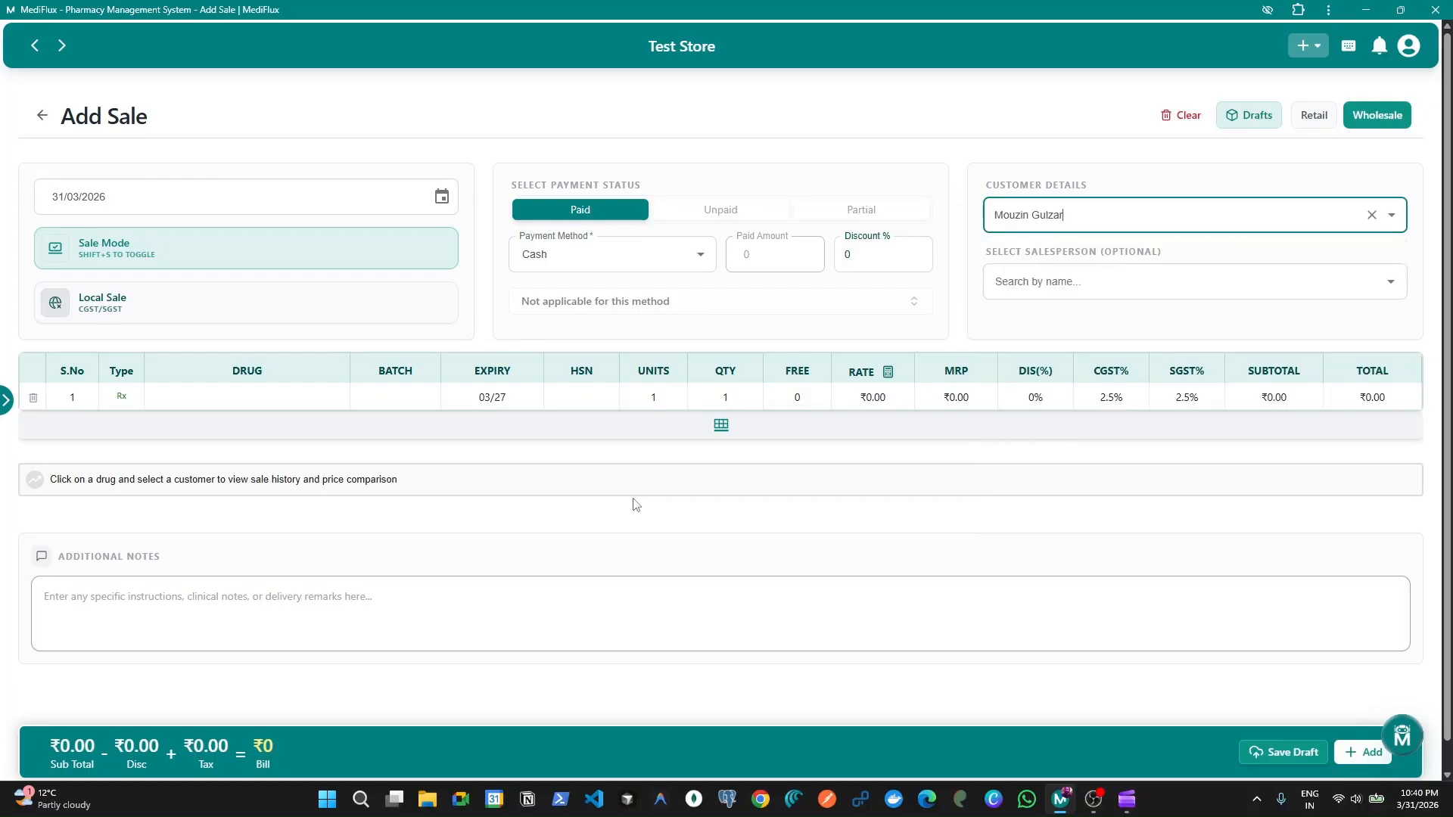
Step: Search the salespersons for "a", browse the suggestions and clear the search without choosing anyone
key("Tab")
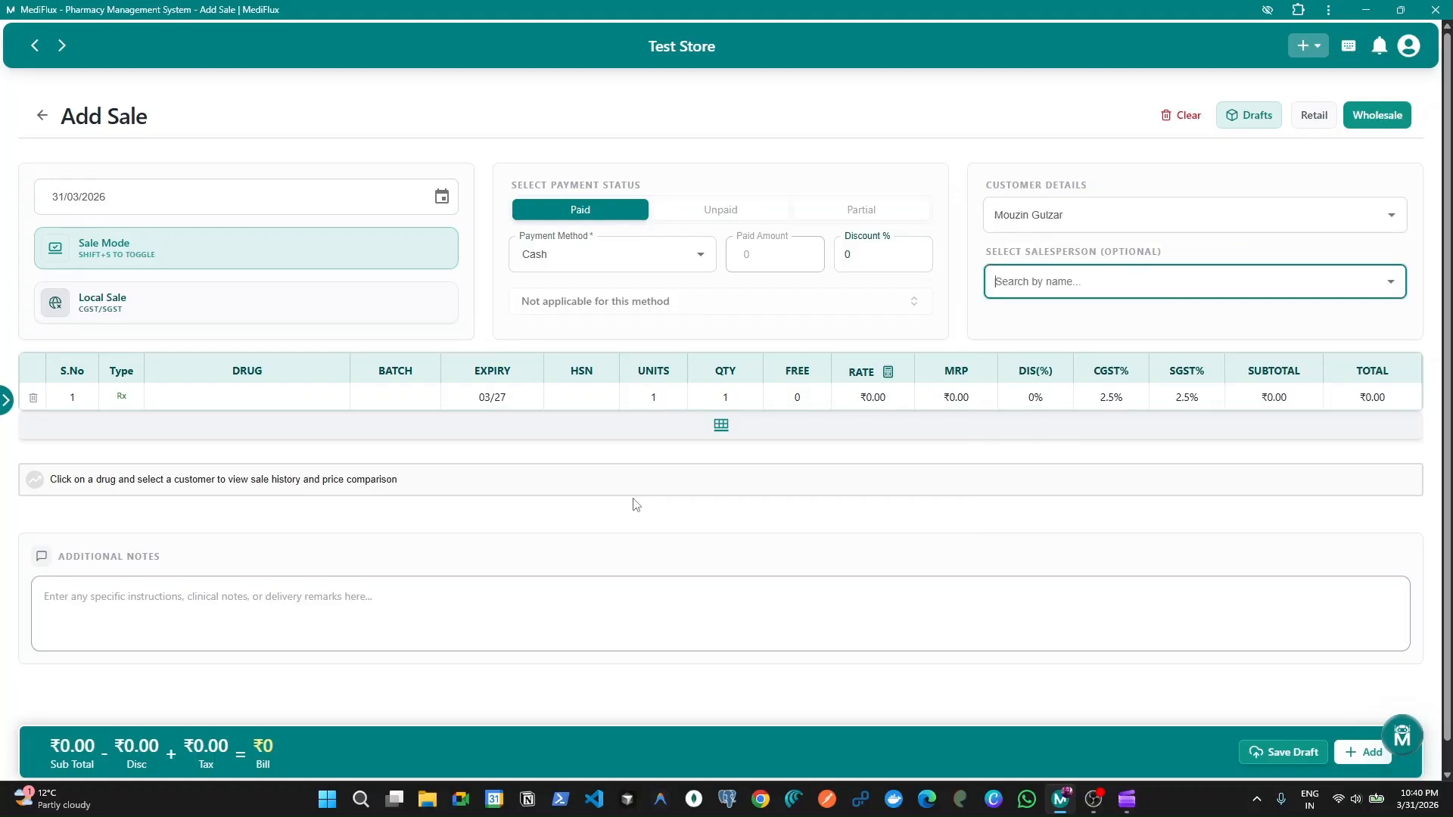
type("a")
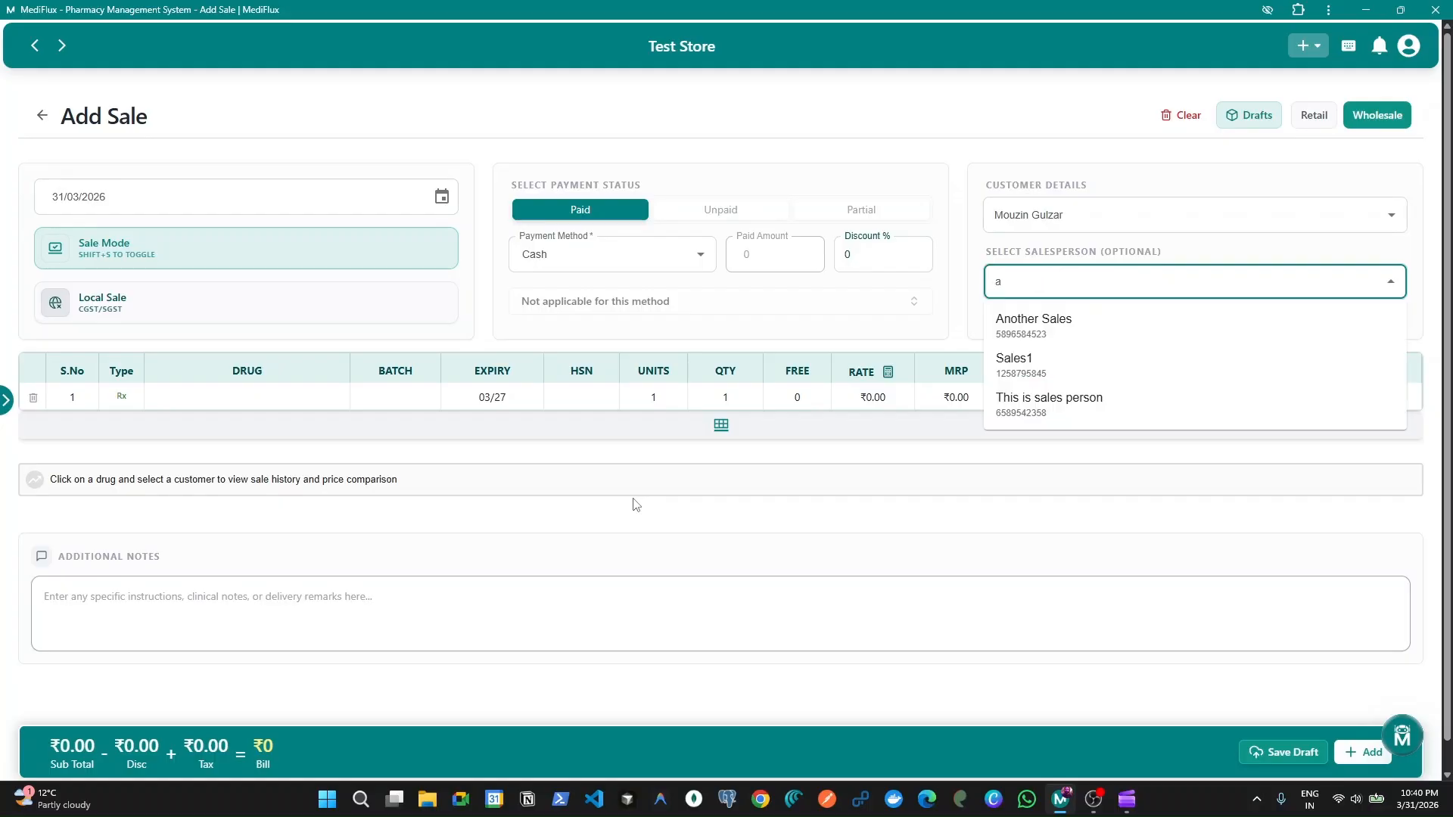
key("Down")
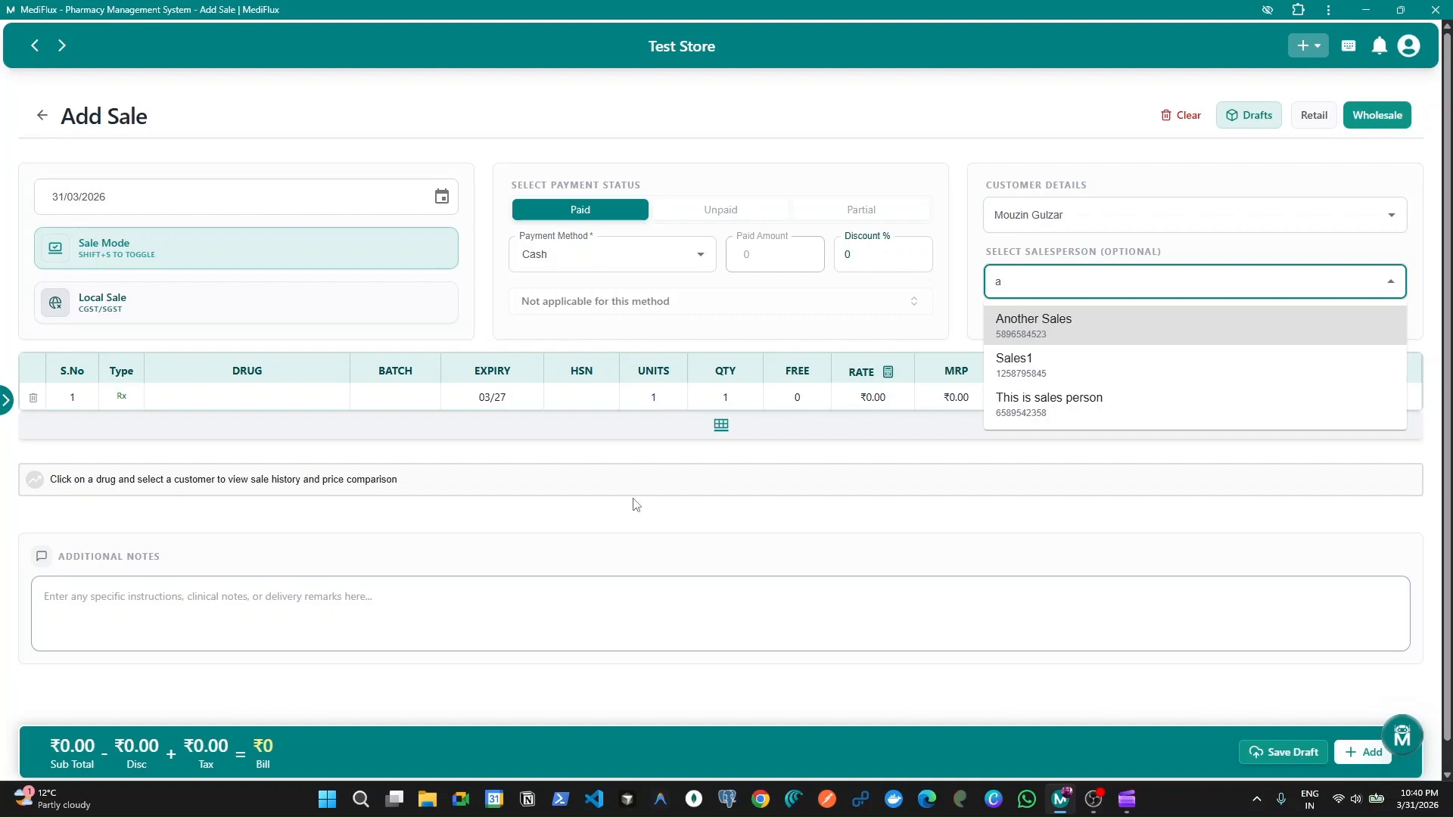
key("Down")
key("Down")
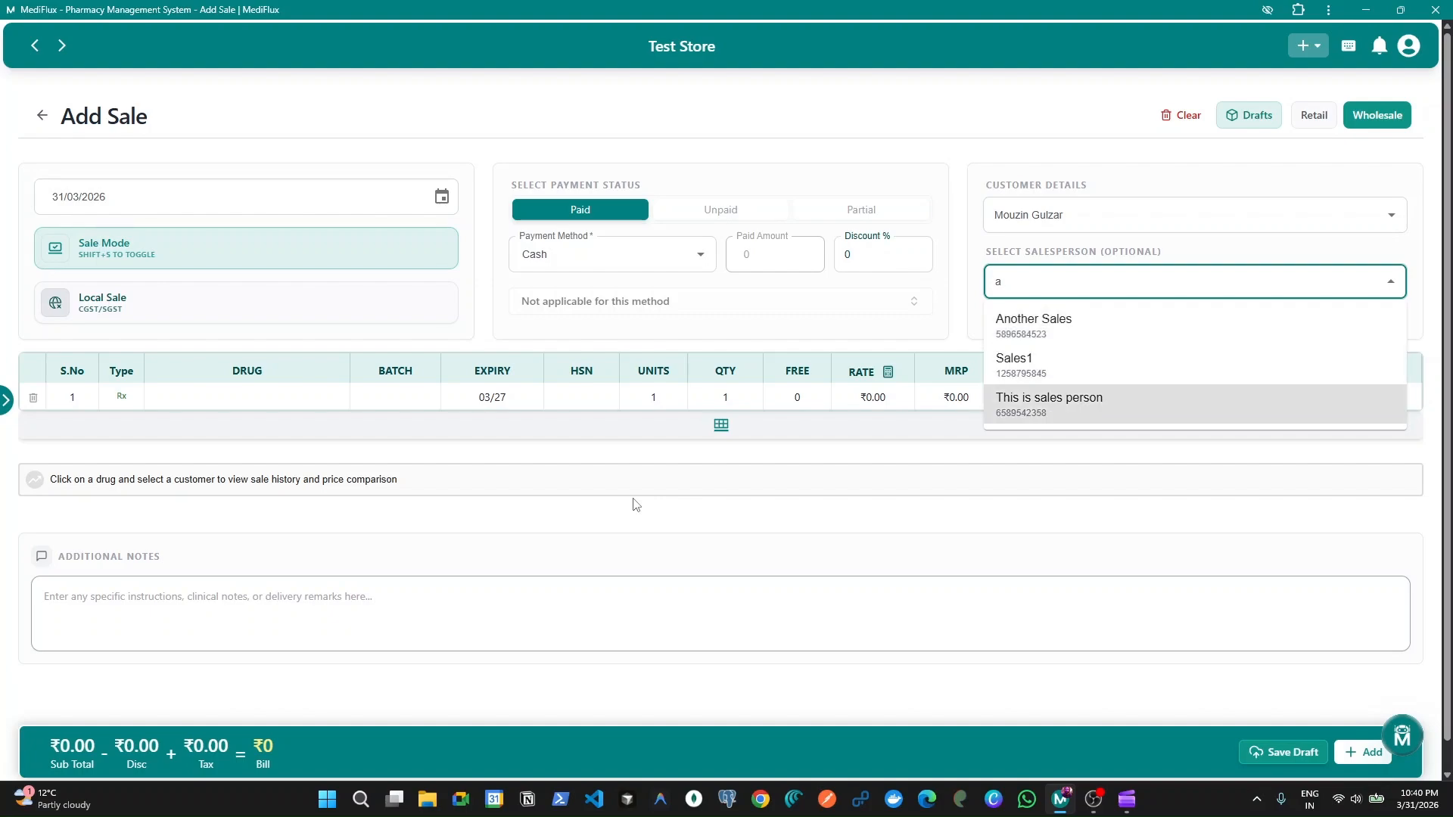
key("Down")
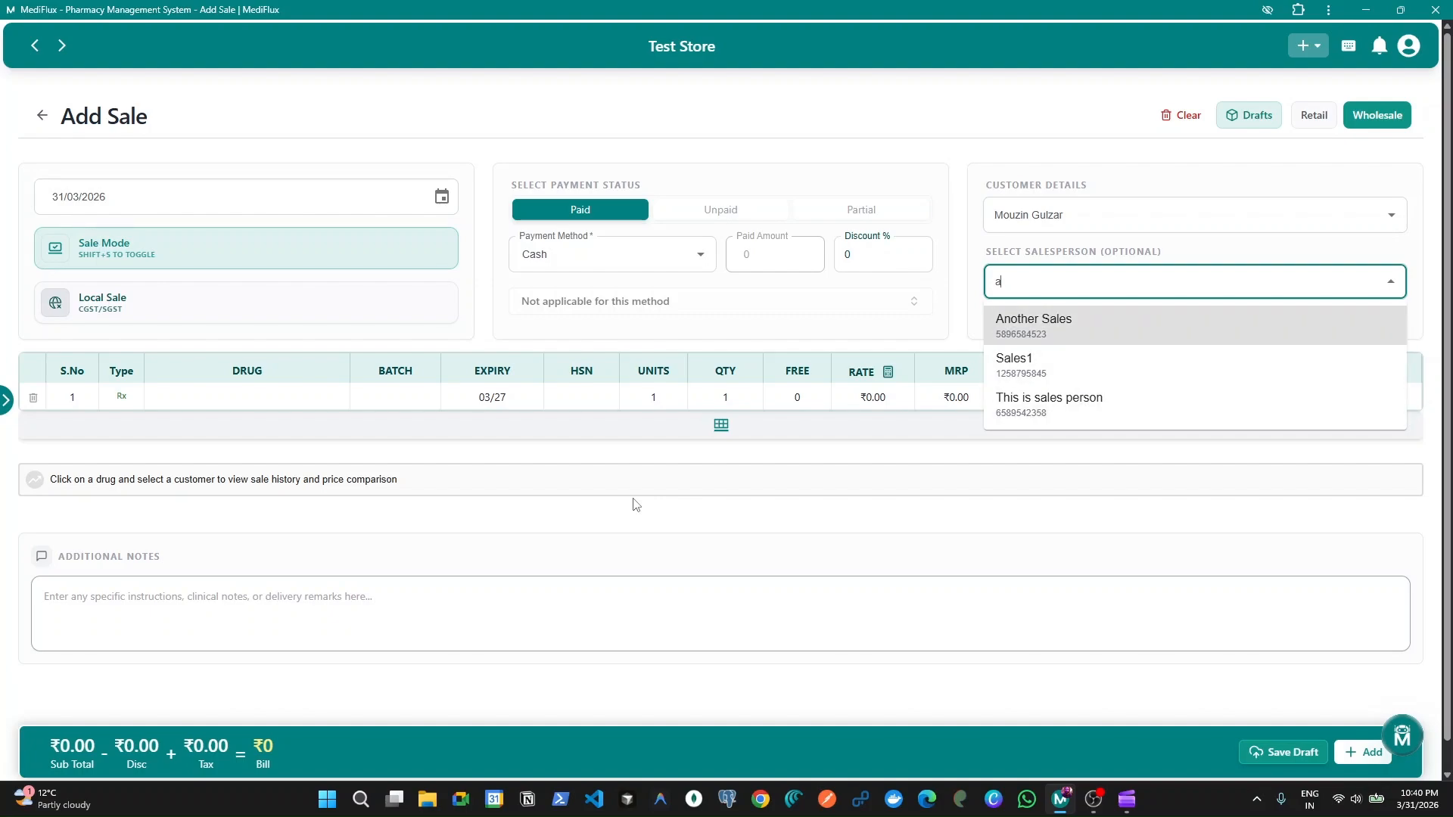
key("BackSpace")
left_click(636, 505)
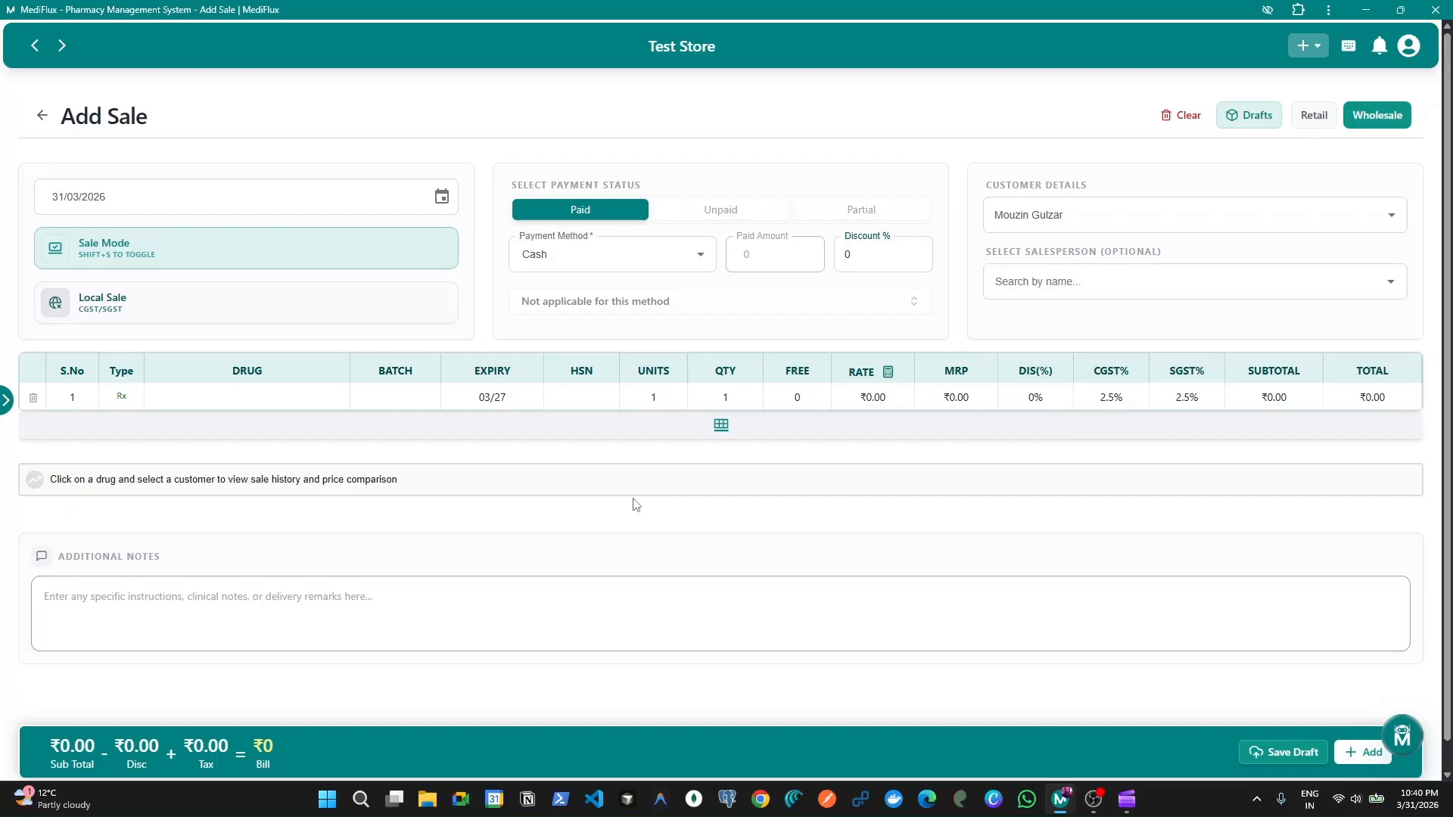
Step: Search the drugs for "amox" and add Amoxicillin and clavulanate potassium, batch 11, as the first item, keeping its default values
key("Tab")
key("Tab")
key("Tab")
key("Tab")
key("Tab")
key("Tab")
key("Tab")
key("Tab")
key("Tab")
key("Tab")
left_click(738, 420)
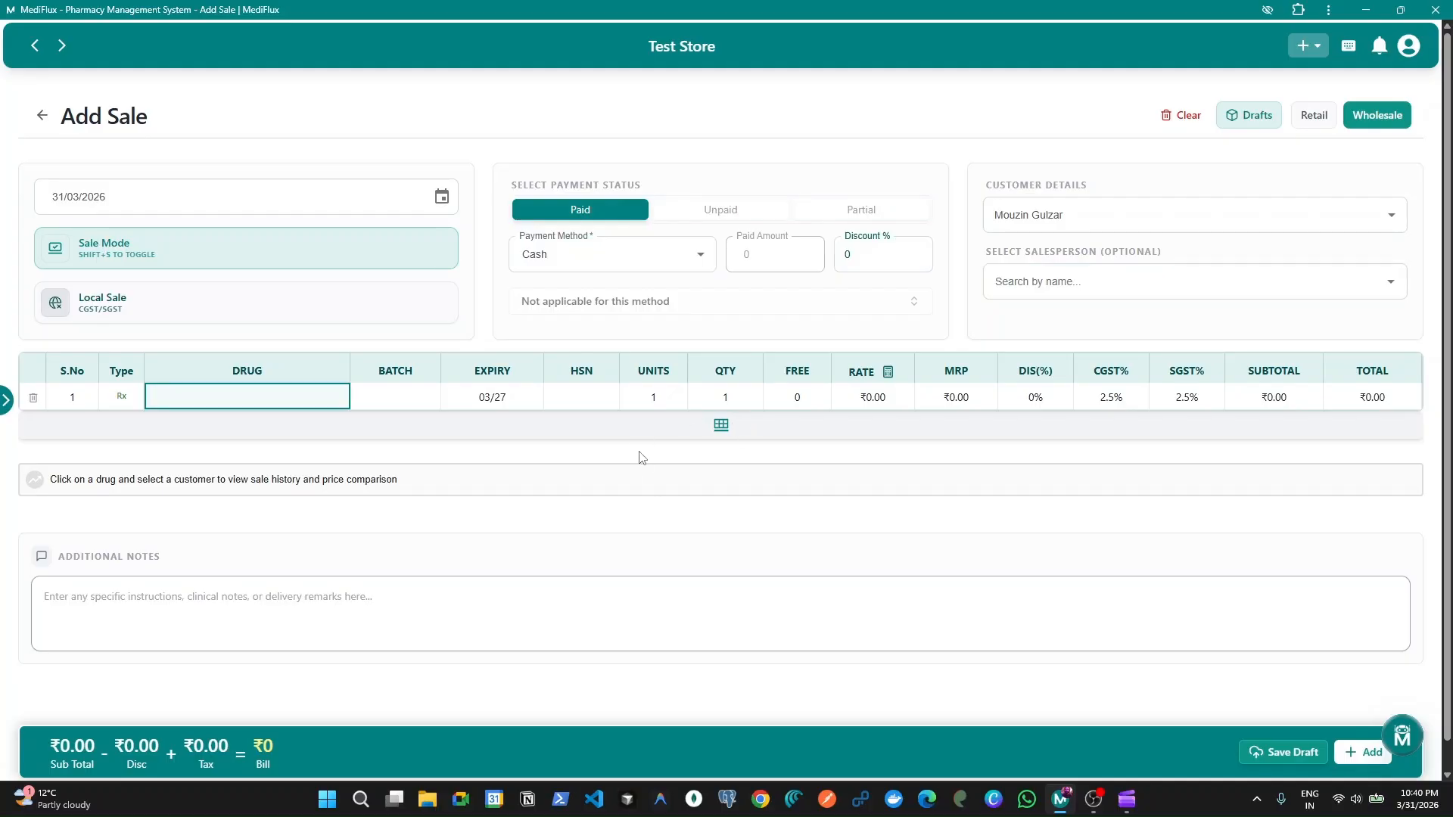
type("amox")
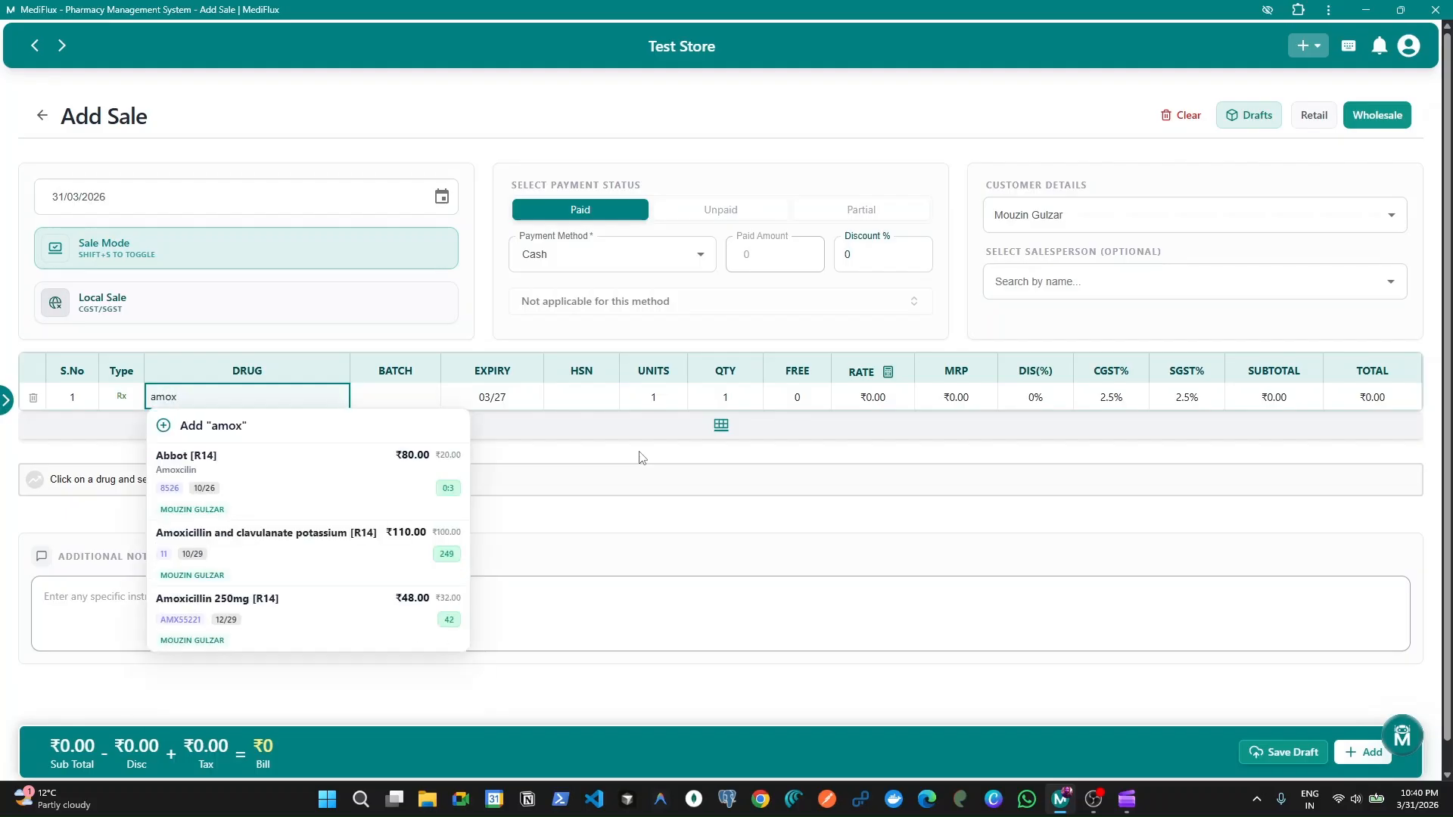
key("Down")
key("Return")
key("Return")
key("Return")
key("Return")
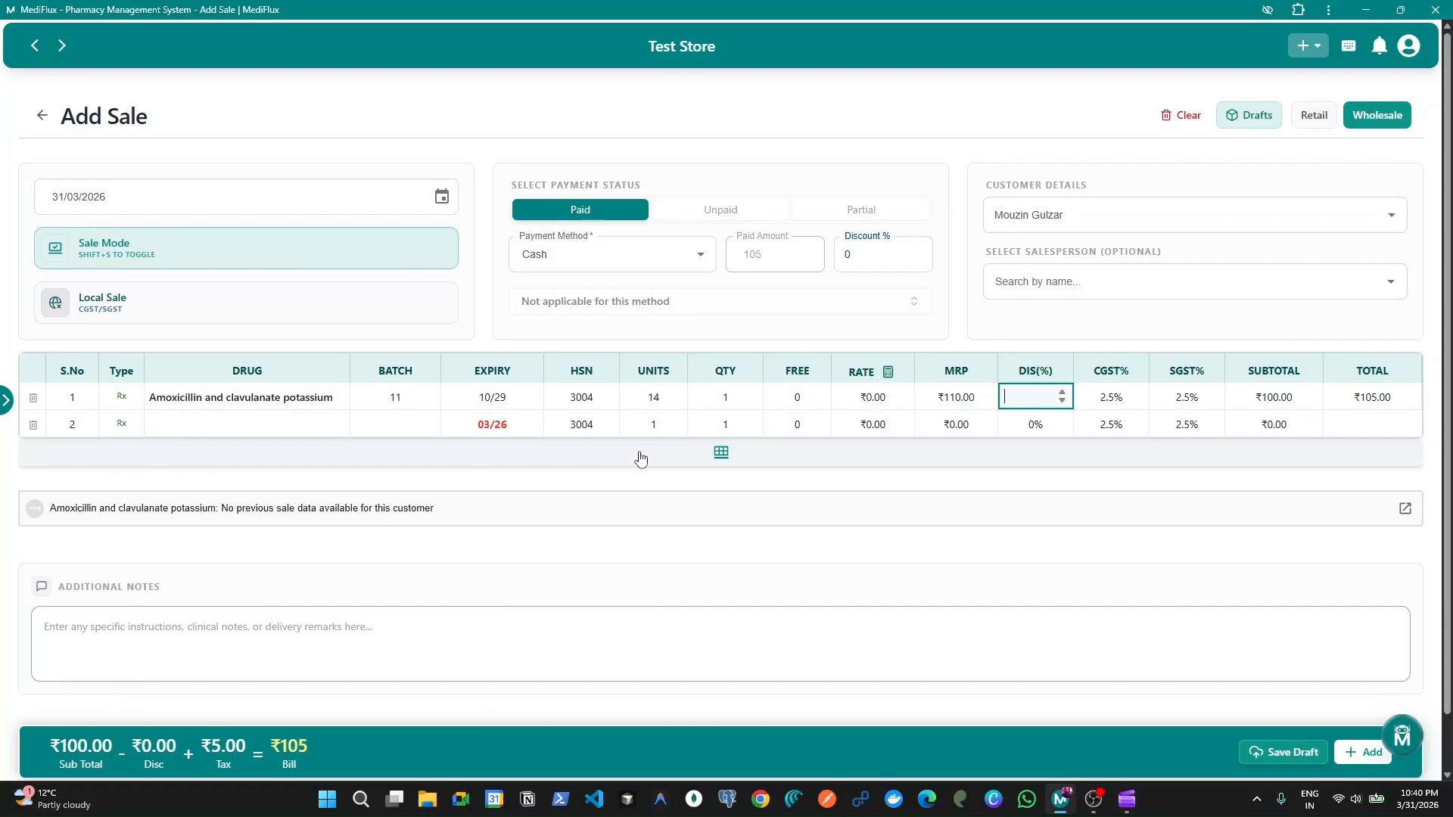
Step: Move back and forth through the cells of the item rows without changing any value
key("Left")
key("Left")
key("Left")
key("Right")
key("Right")
key("Right")
key("Right")
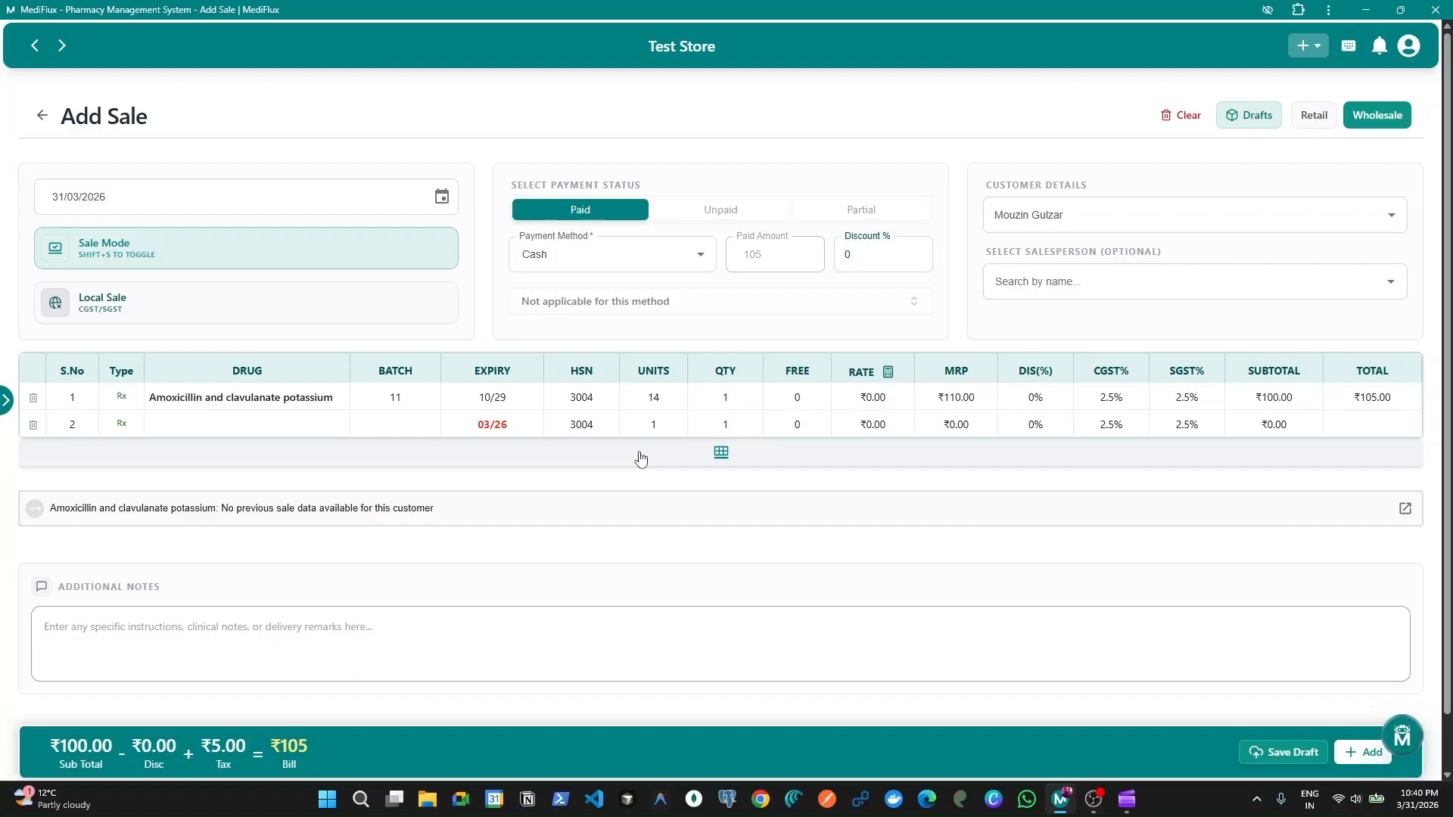
key("Right")
key("Right")
Step: Add GENRIC (LIQUID PARAFIN 10ML) as the second item, searching for "para", and Aciban 20mg (Aciban 20mg Tab) as the third
key("Left")
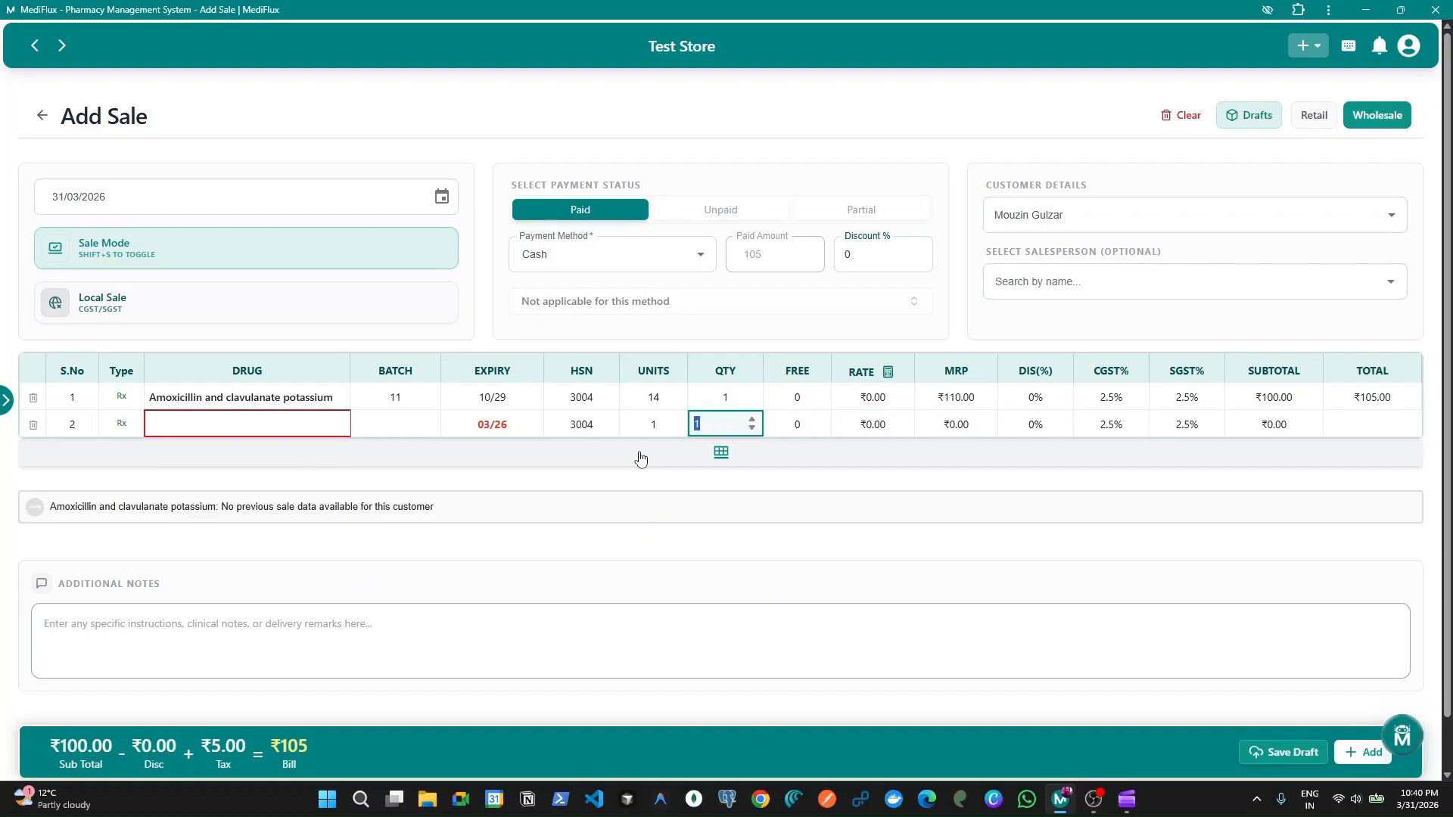
key("Left")
type("par")
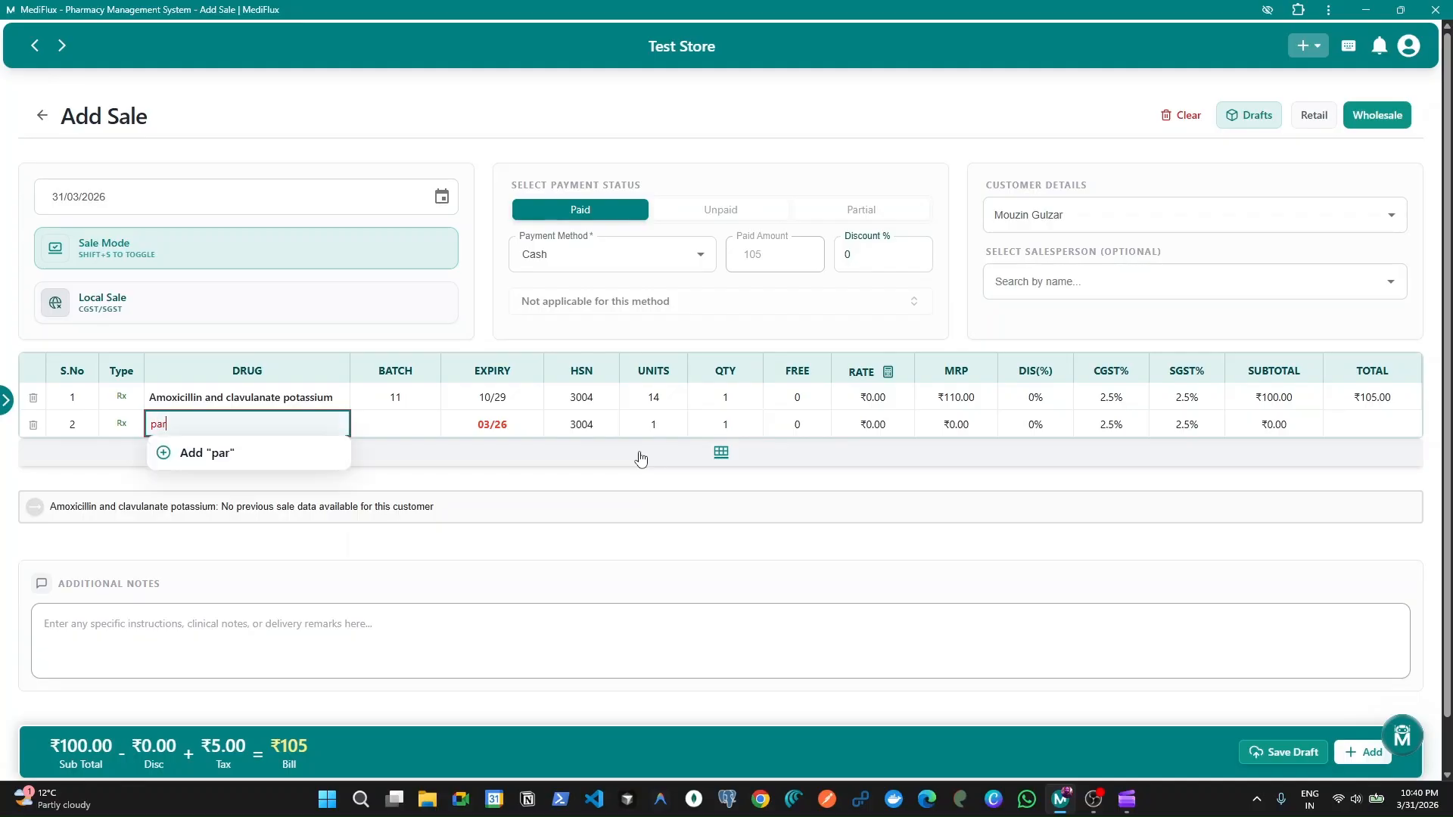
type("a")
key("Return")
key("Return")
key("Return")
key("Return")
key("Return")
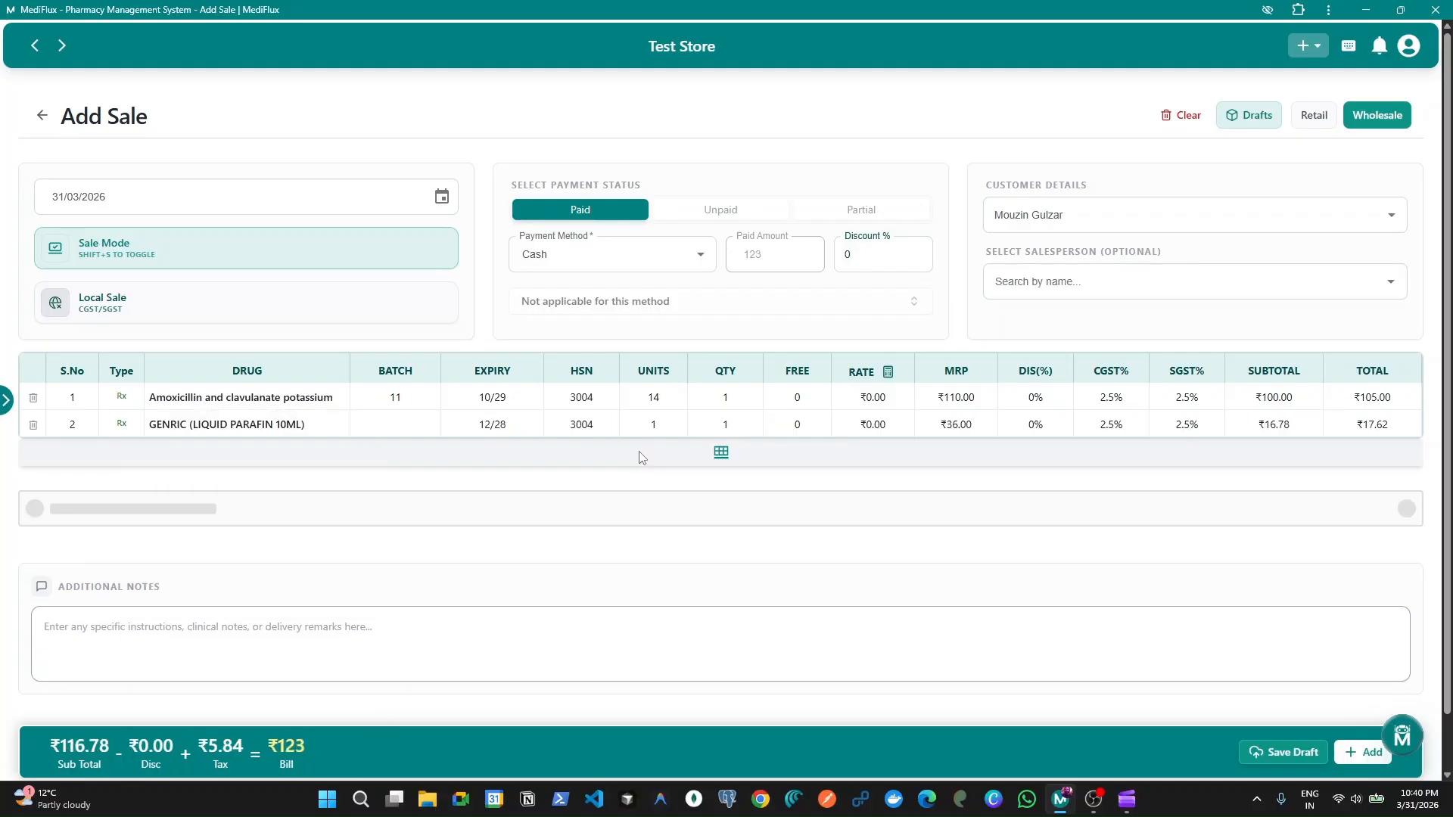
key("Return")
key("Return")
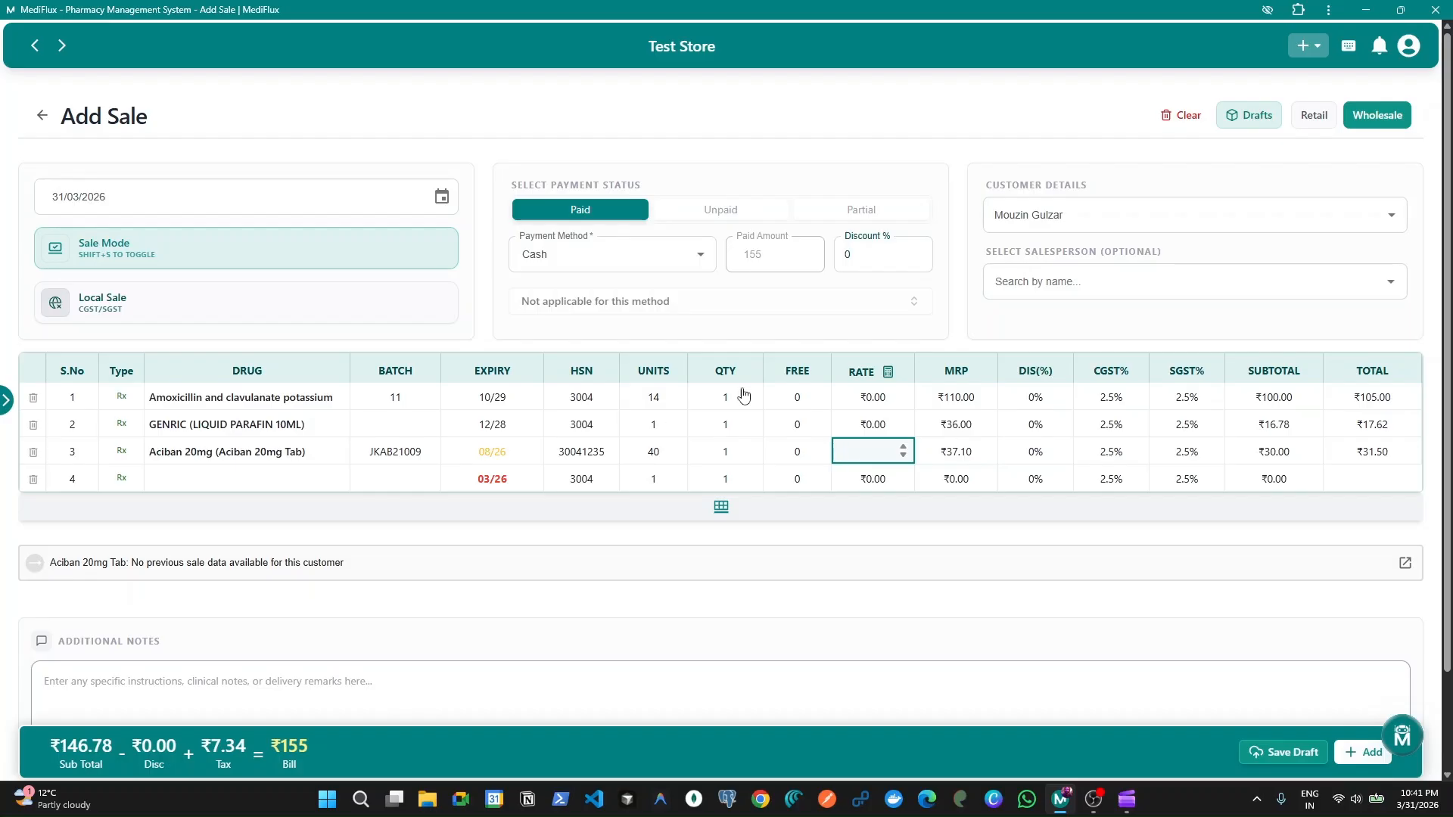
Step: Go through the empty Rate cells of the three items without entering a rate
left_click(870, 399)
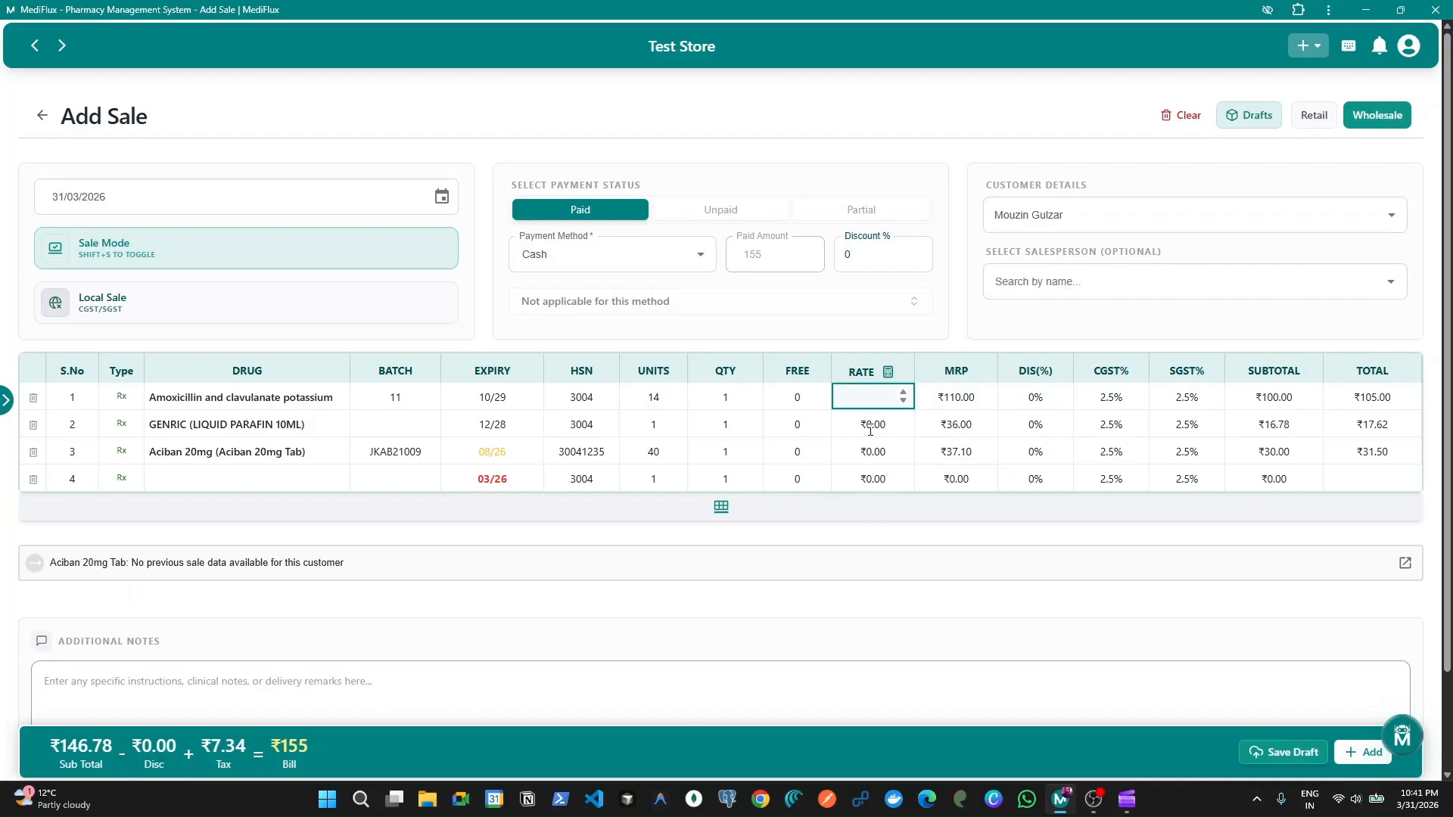
left_click(873, 426)
left_click(880, 456)
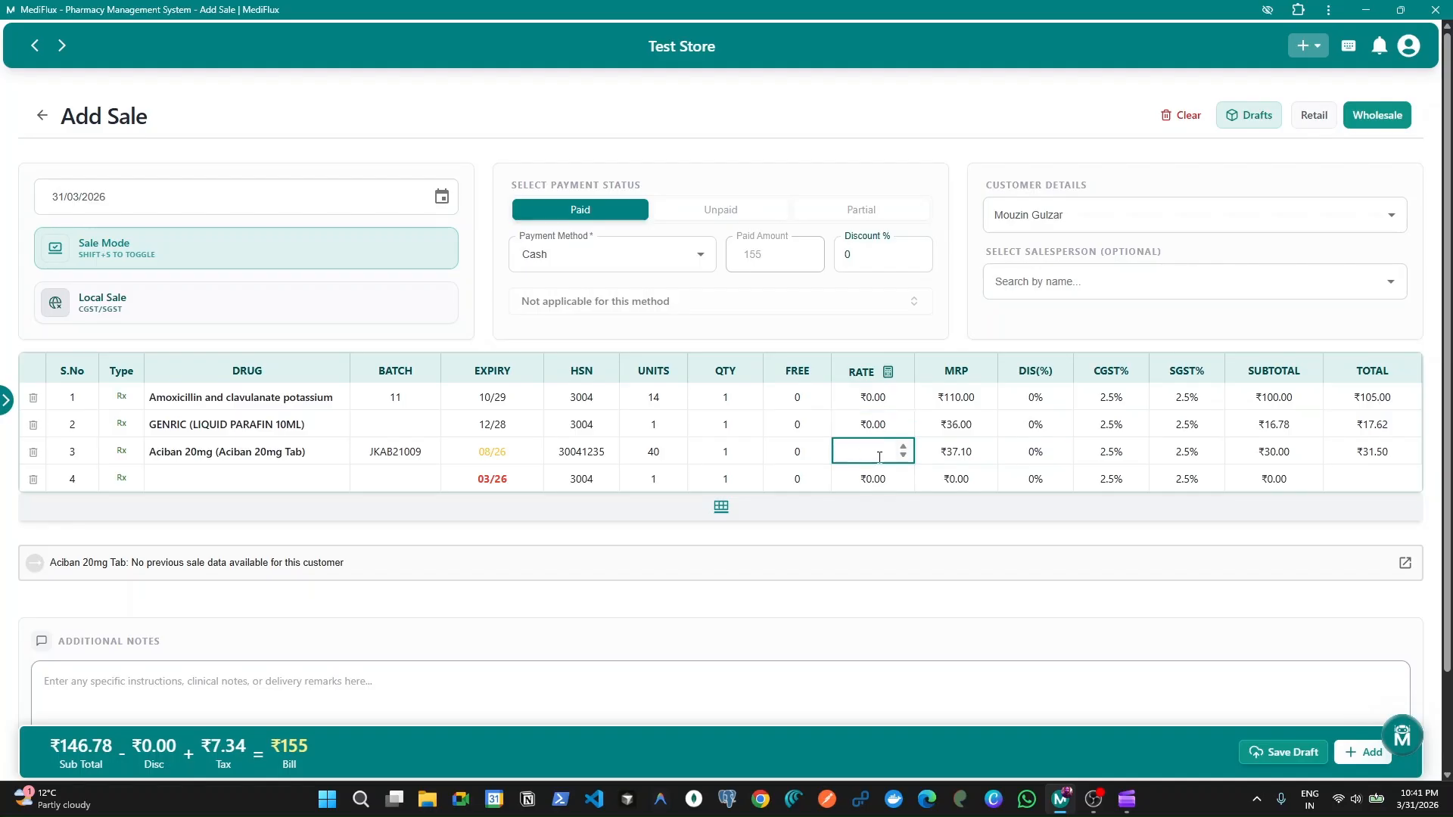
left_click(875, 529)
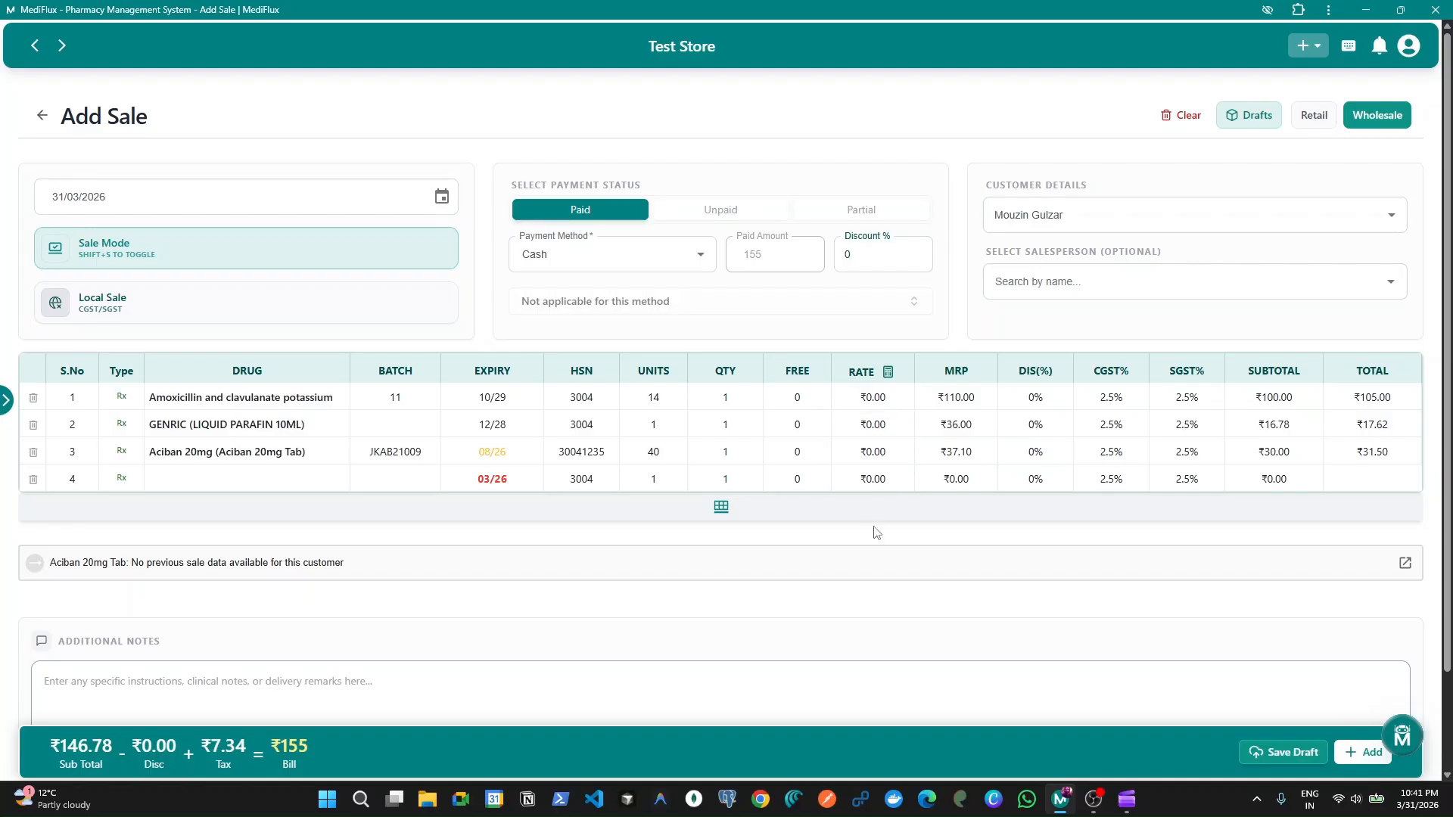
left_click(864, 401)
left_click(878, 430)
left_click(880, 456)
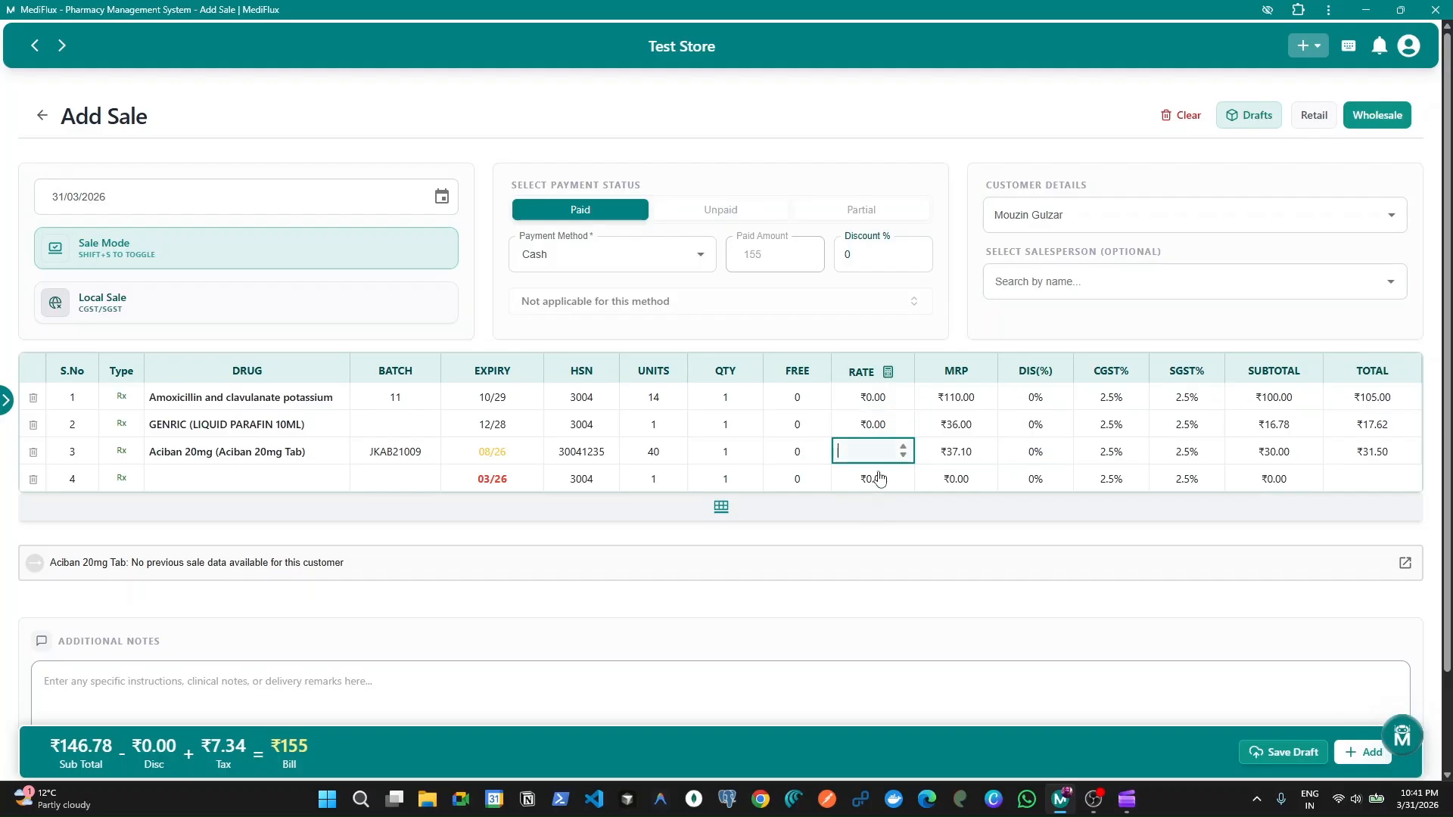
left_click(887, 407)
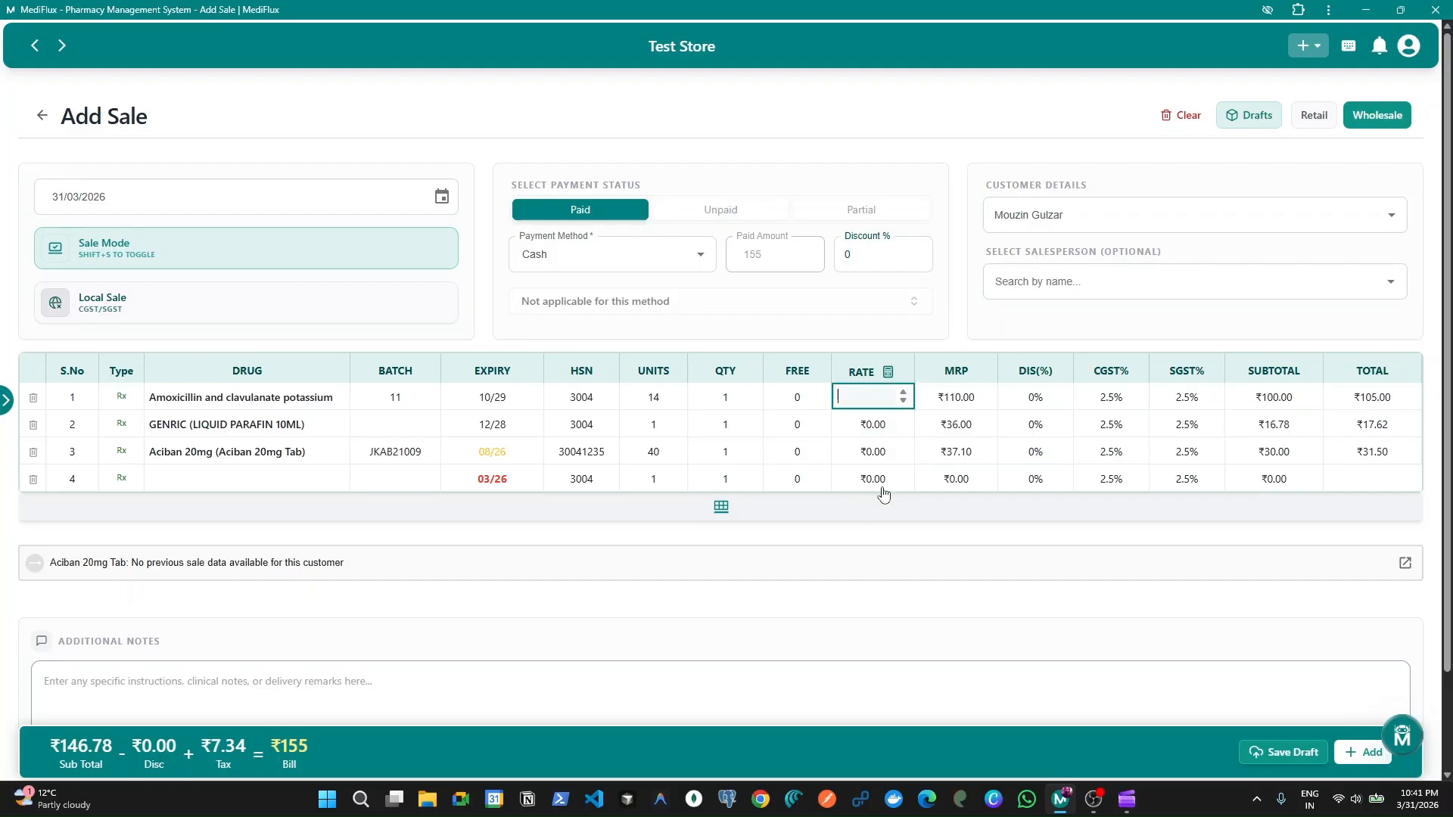
Step: Open the Autocalc dialog for the Rate column
left_click(890, 377)
left_click(891, 378)
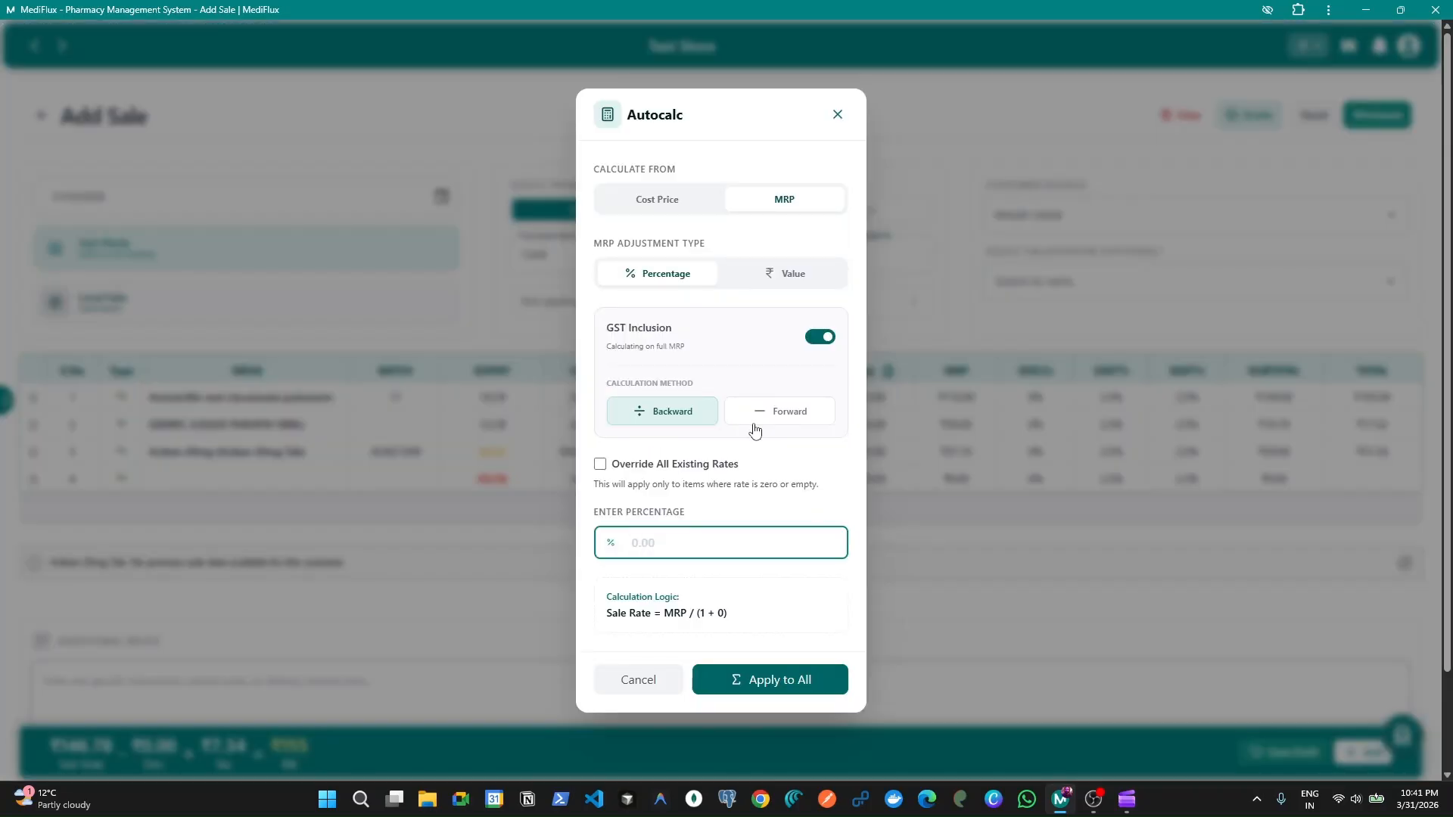
left_click(917, 529)
key("shift+a")
Step: Switch GST Inclusion off and back on, examining the MRP term of the sale rate formula in both states
left_click(823, 339)
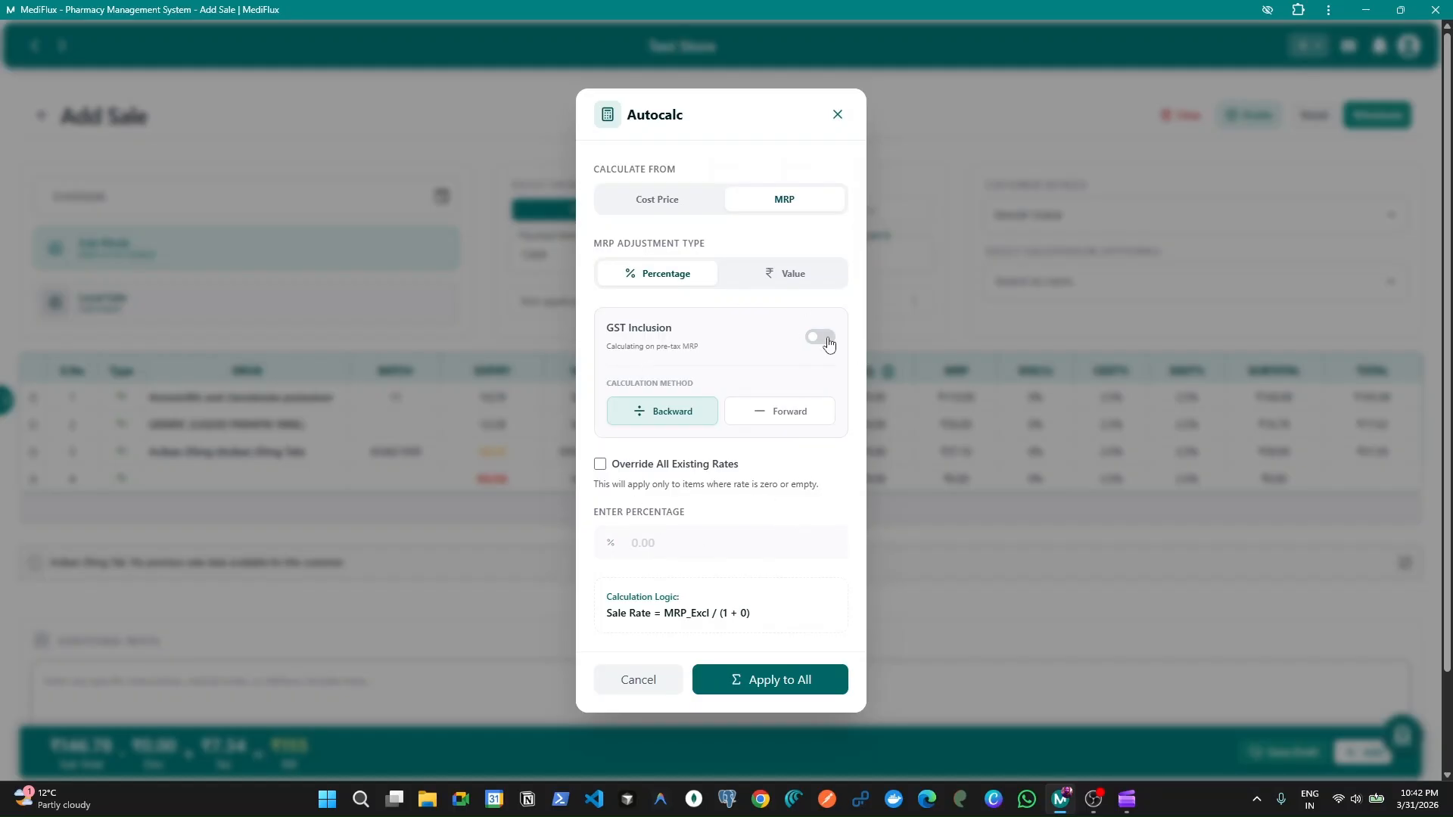
scroll(757, 573, "down", 1)
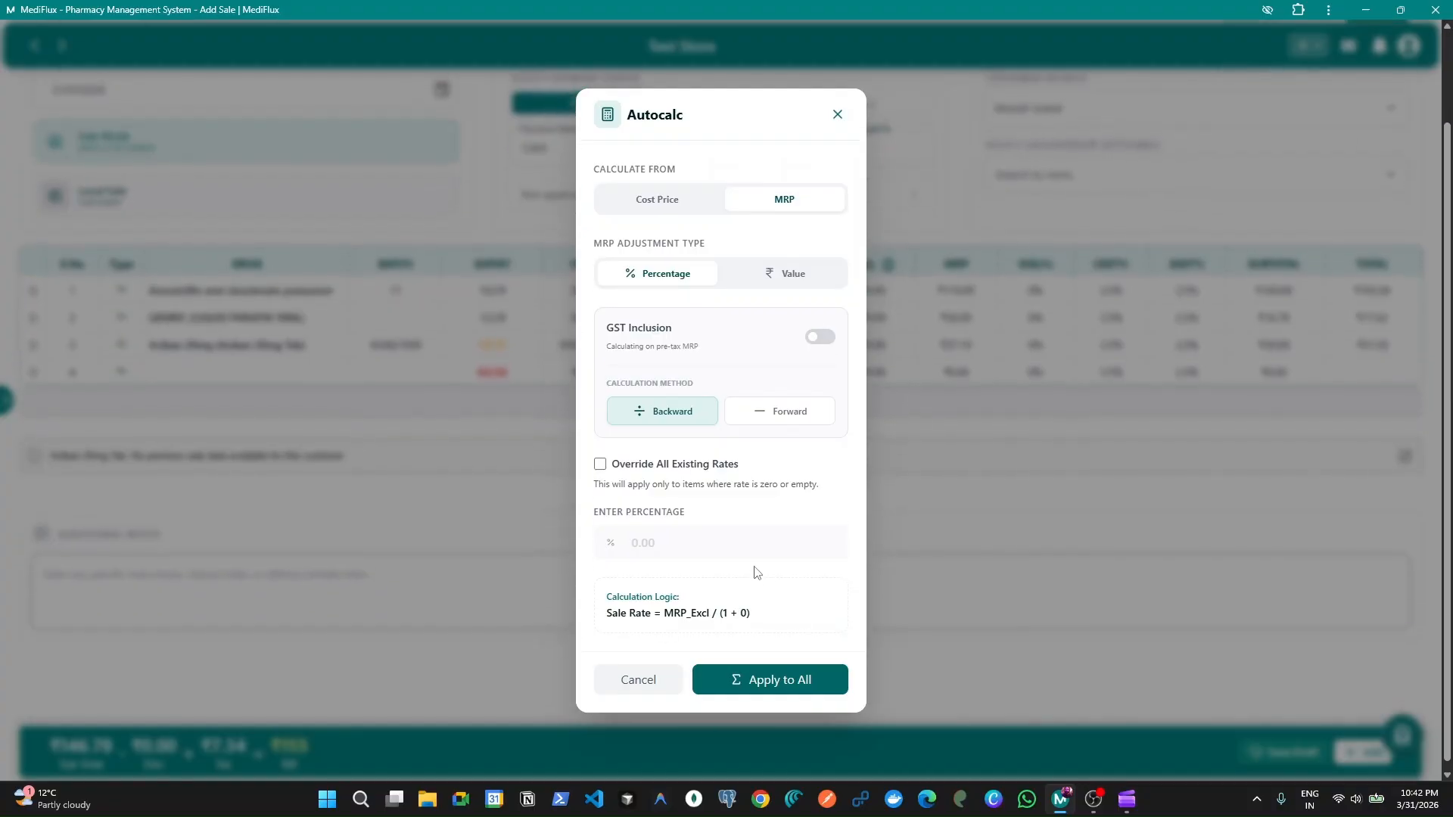
scroll(757, 573, "up", 1)
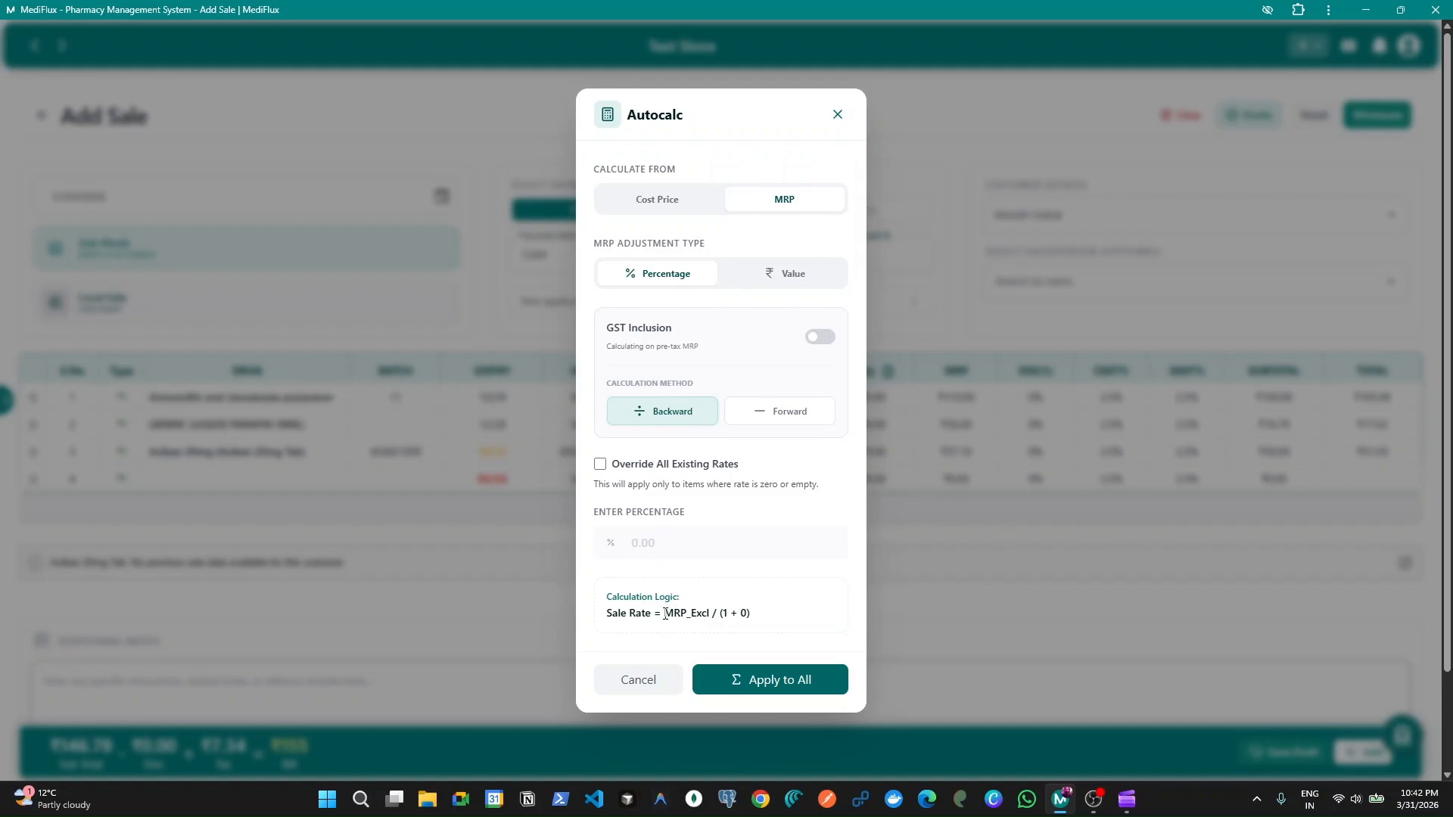
left_click_drag(665, 614, 709, 614)
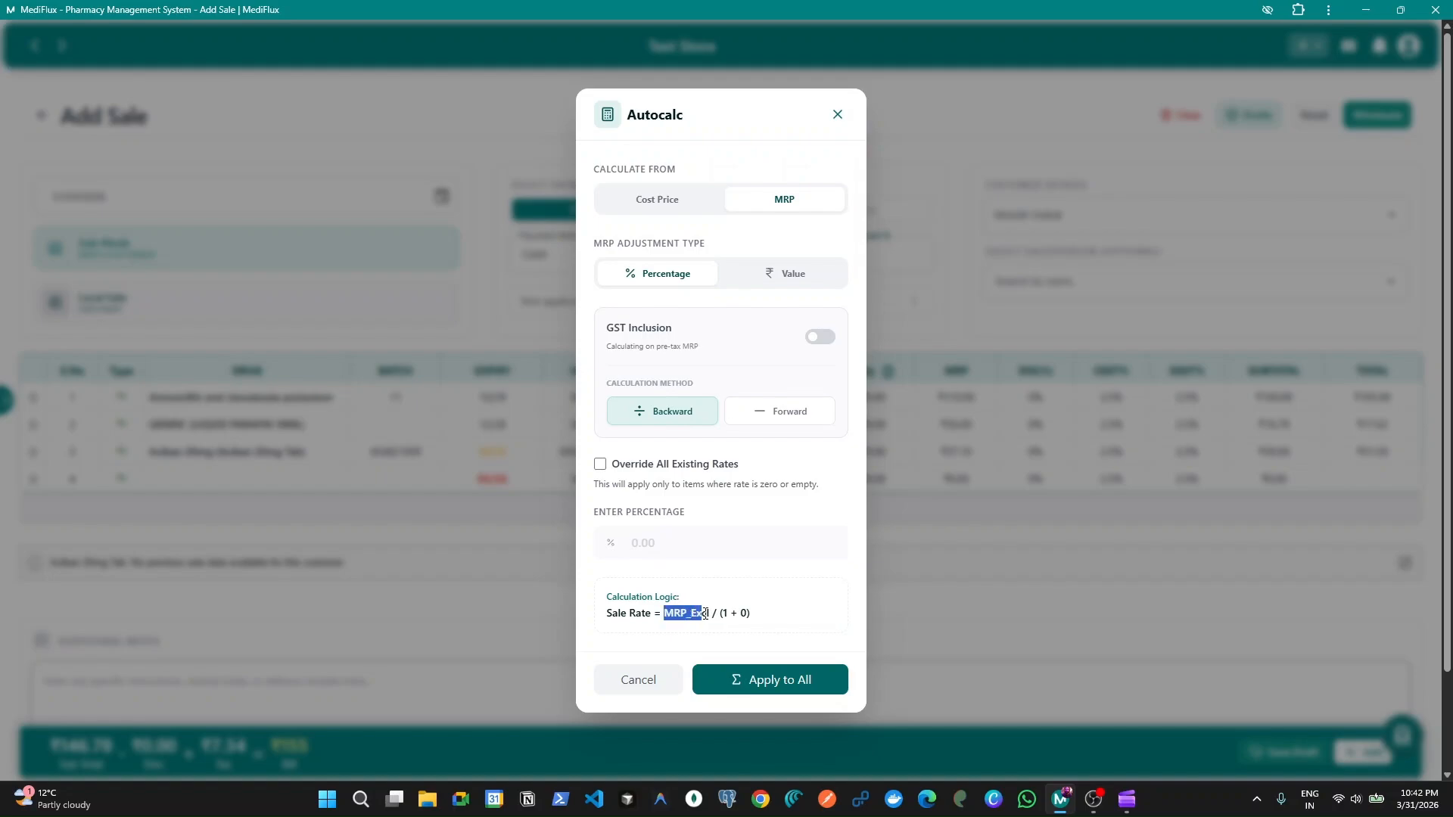
left_click(818, 338)
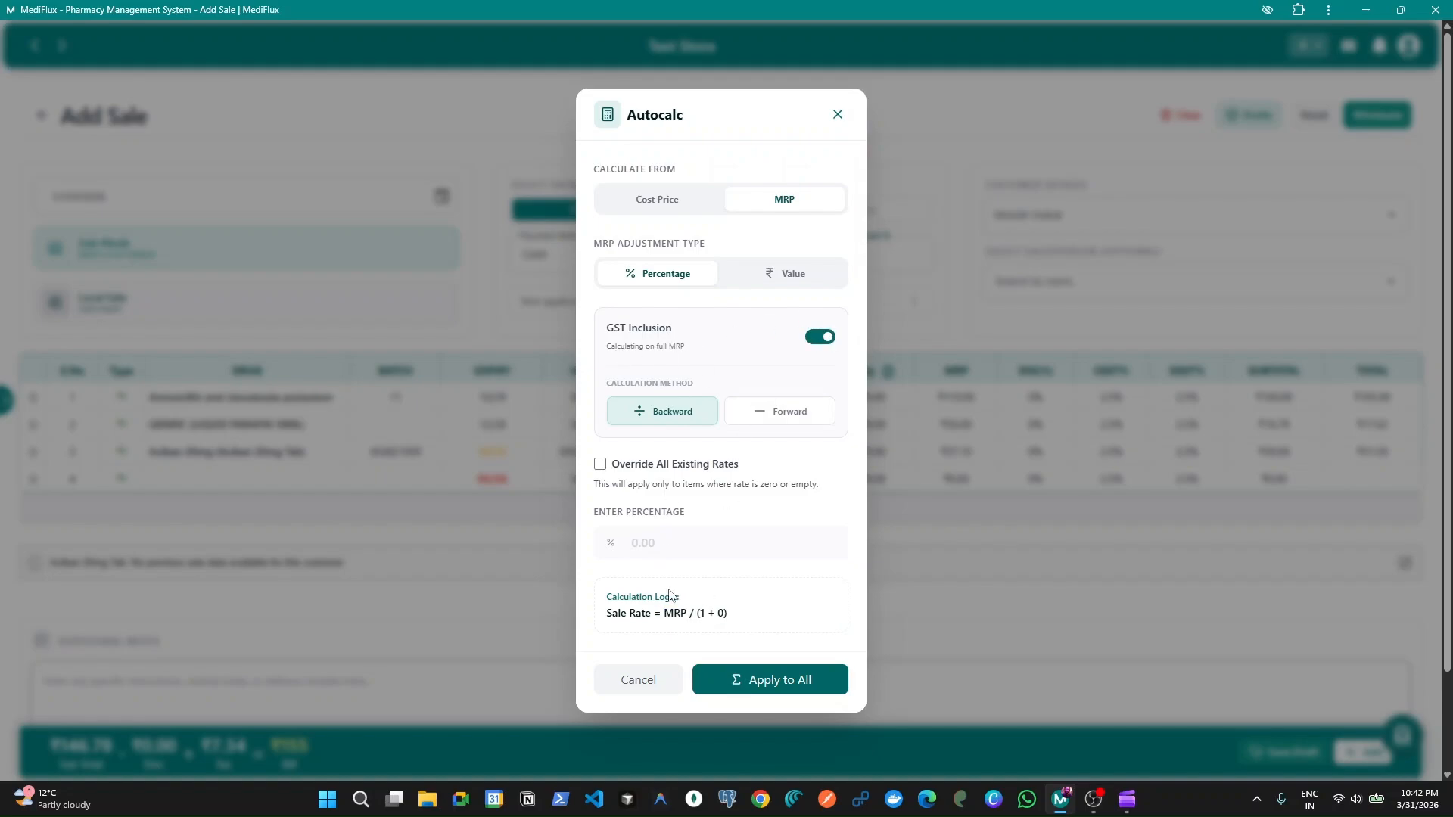
double_click(668, 612)
Step: Set the MRP adjustment percentage to 15 and examine the backward calculation formula
left_click(704, 543)
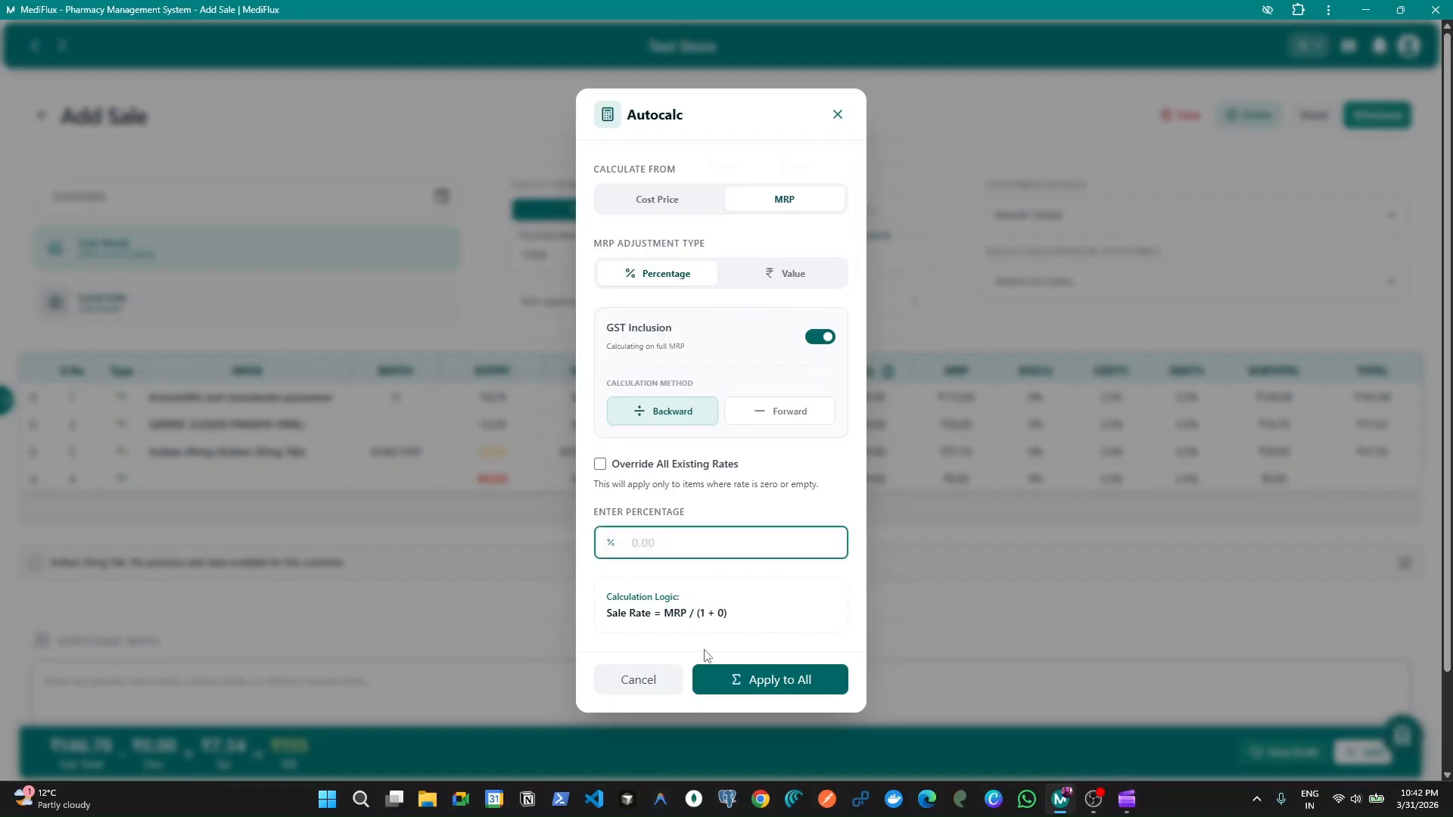
type("15")
left_click_drag(663, 613, 744, 620)
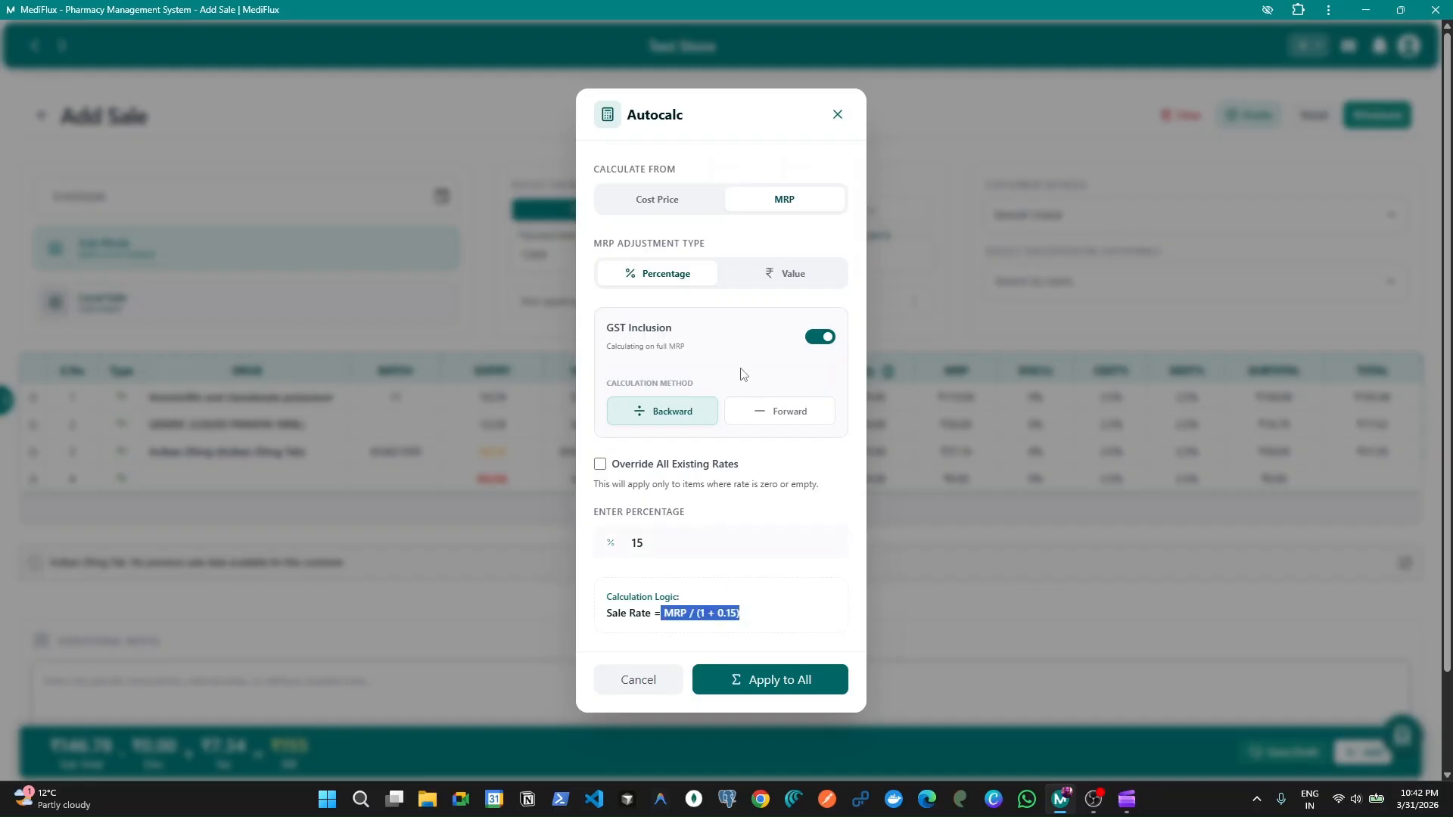
Step: Change the calculation method to Forward and examine its sale rate formula
left_click(755, 401)
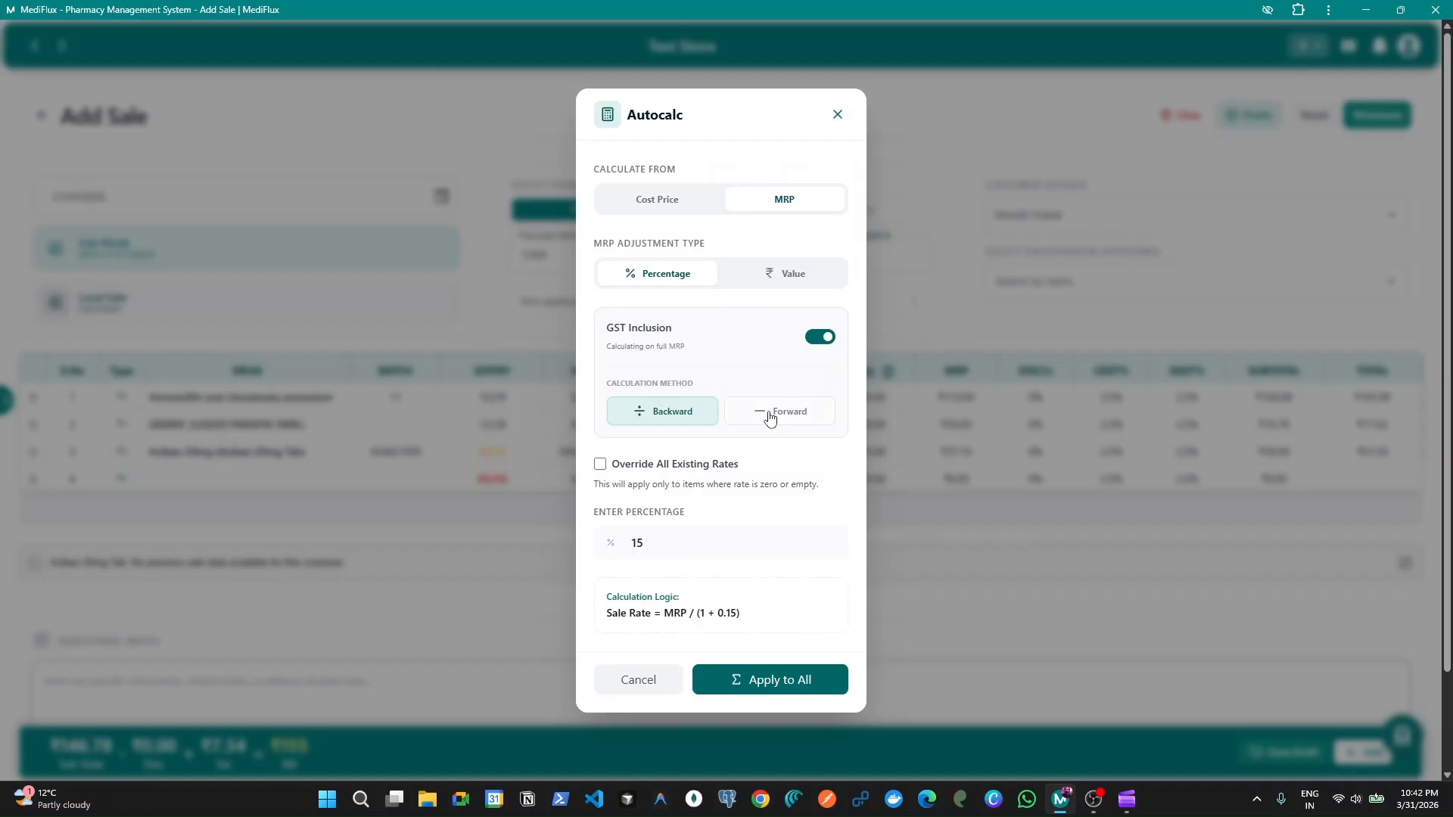
left_click(770, 418)
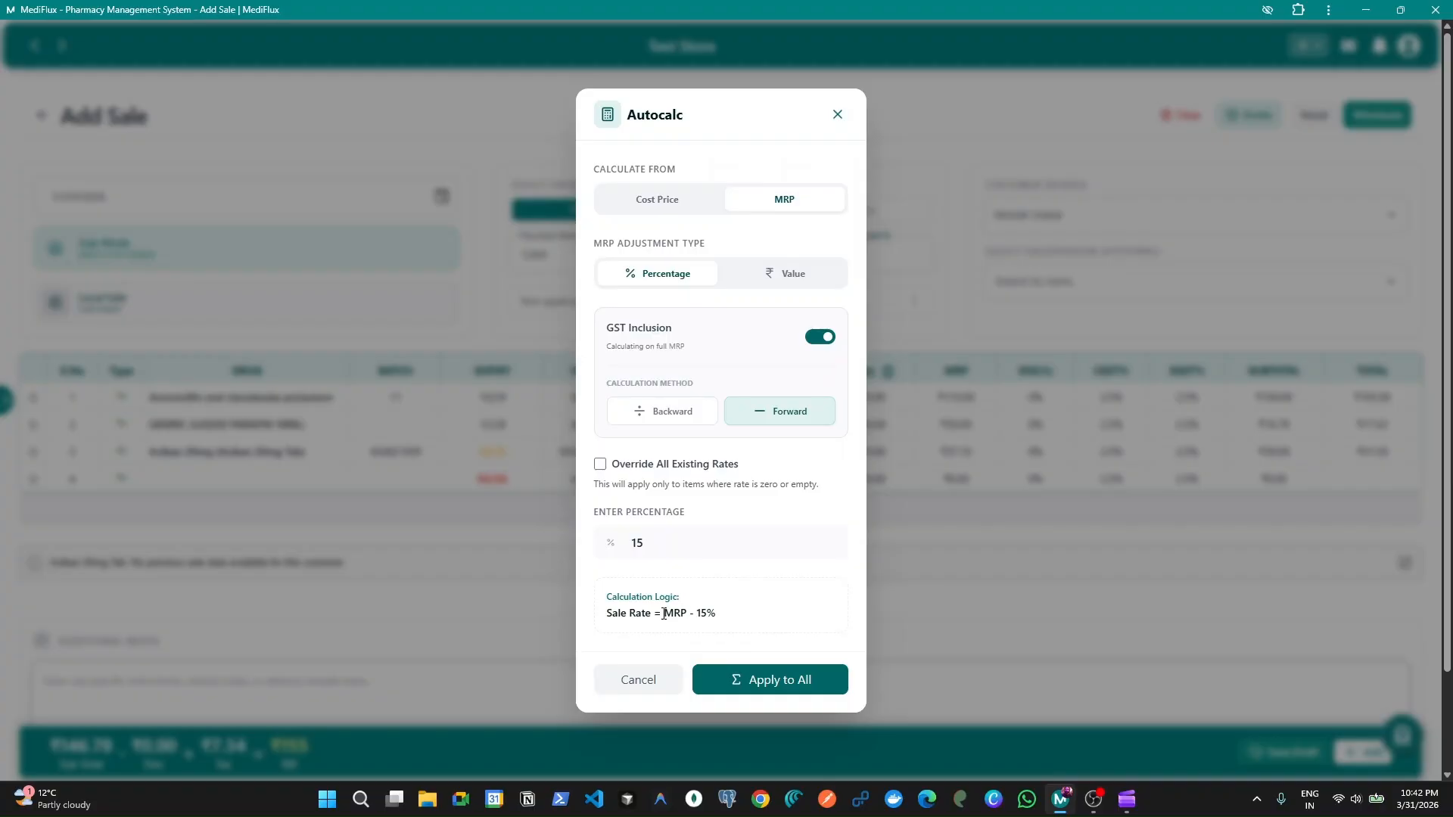
left_click_drag(663, 615, 727, 617)
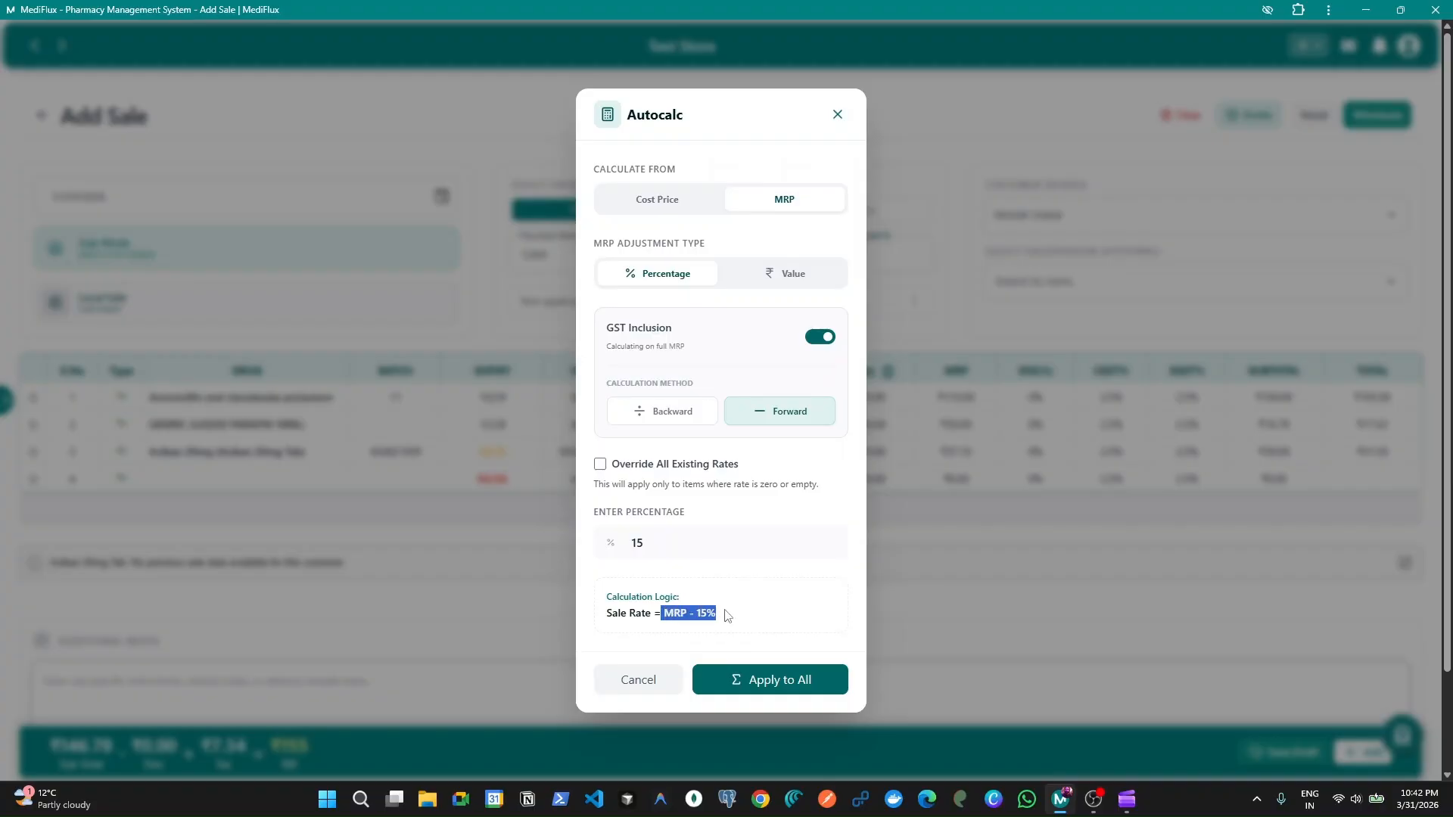
Step: Apply the forward MRP minus 15% rate calculation to all items with empty rates and record the sale
left_click(676, 545)
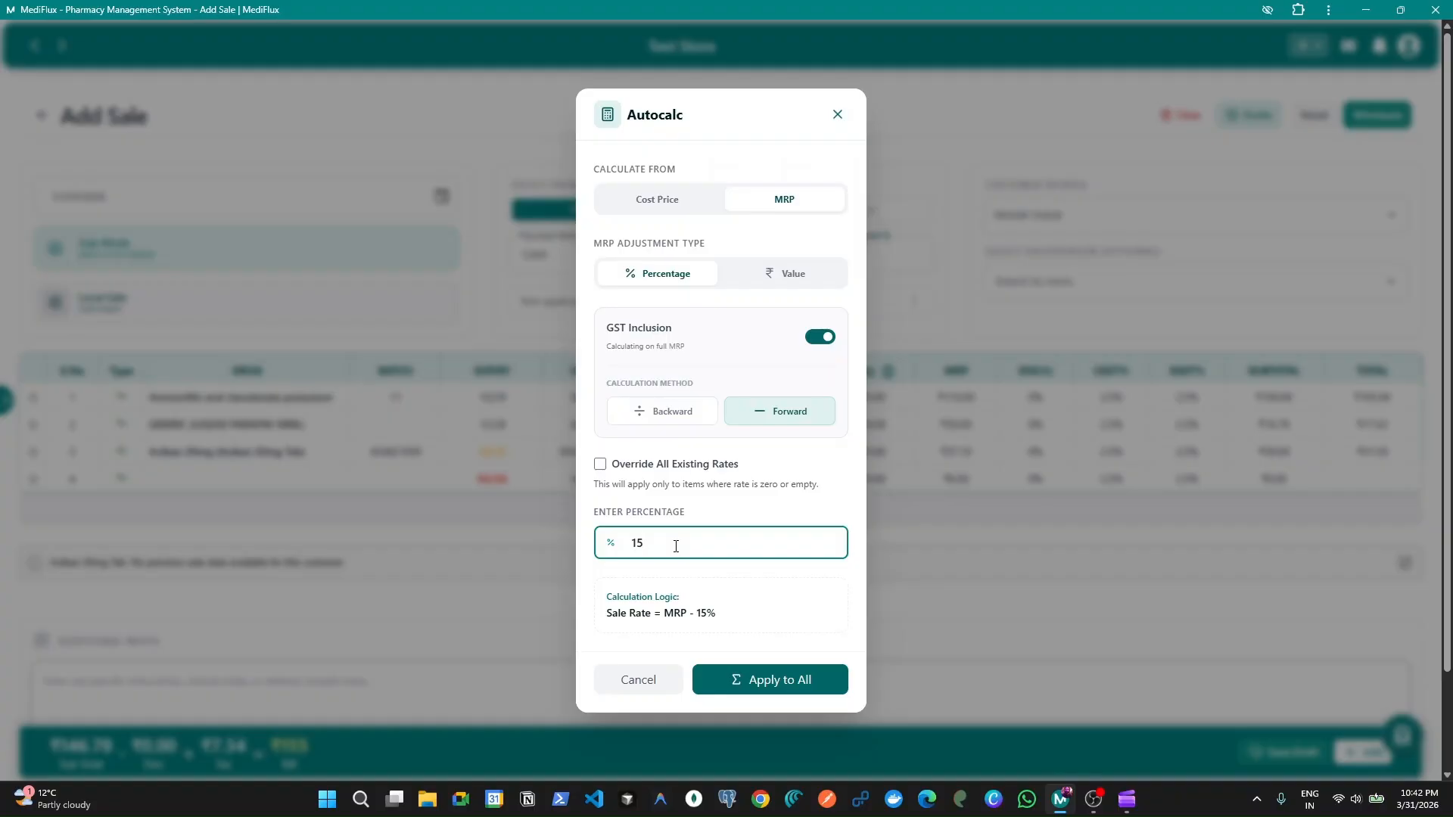
left_click(734, 679)
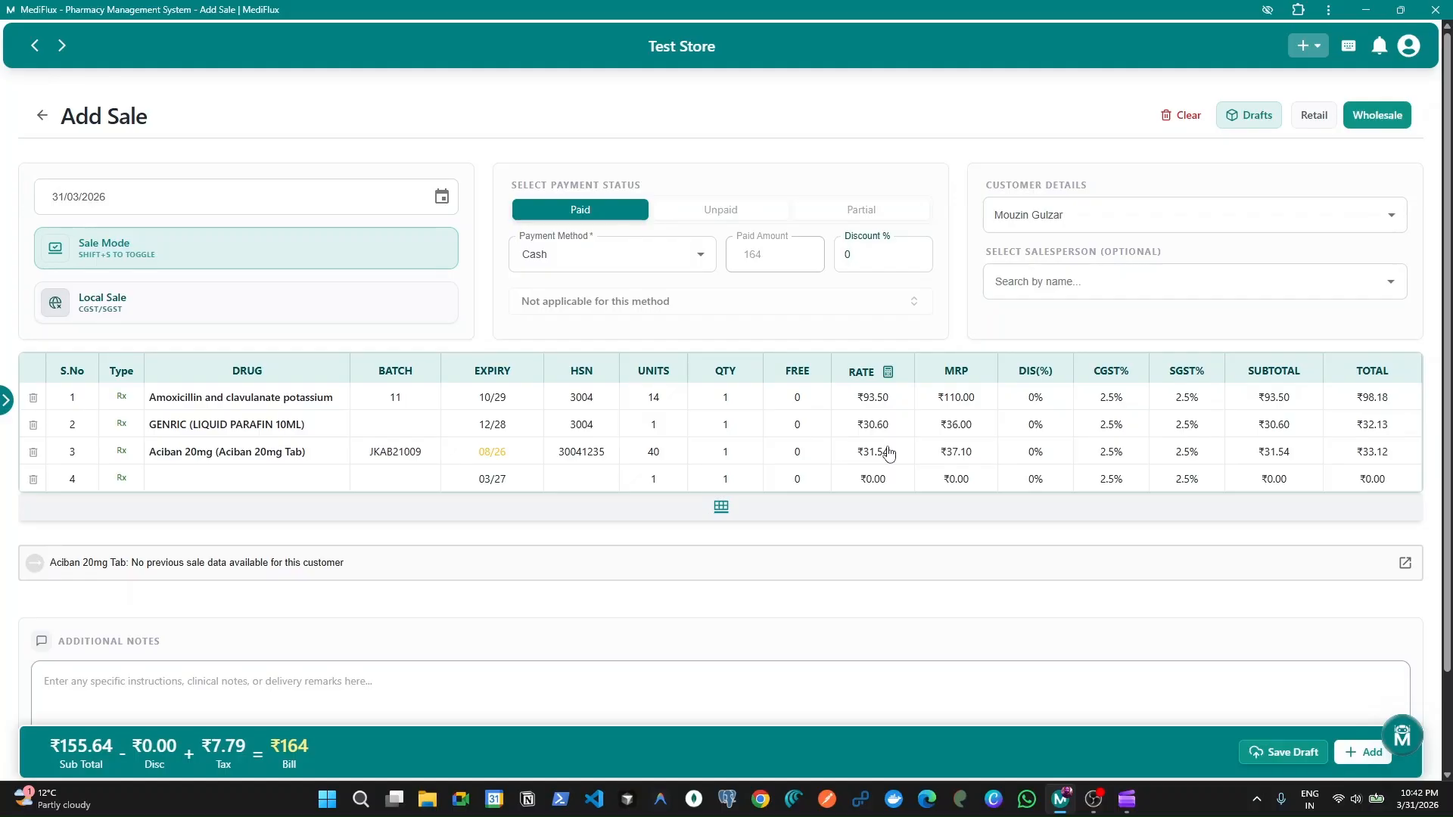
key("ctrl+s")
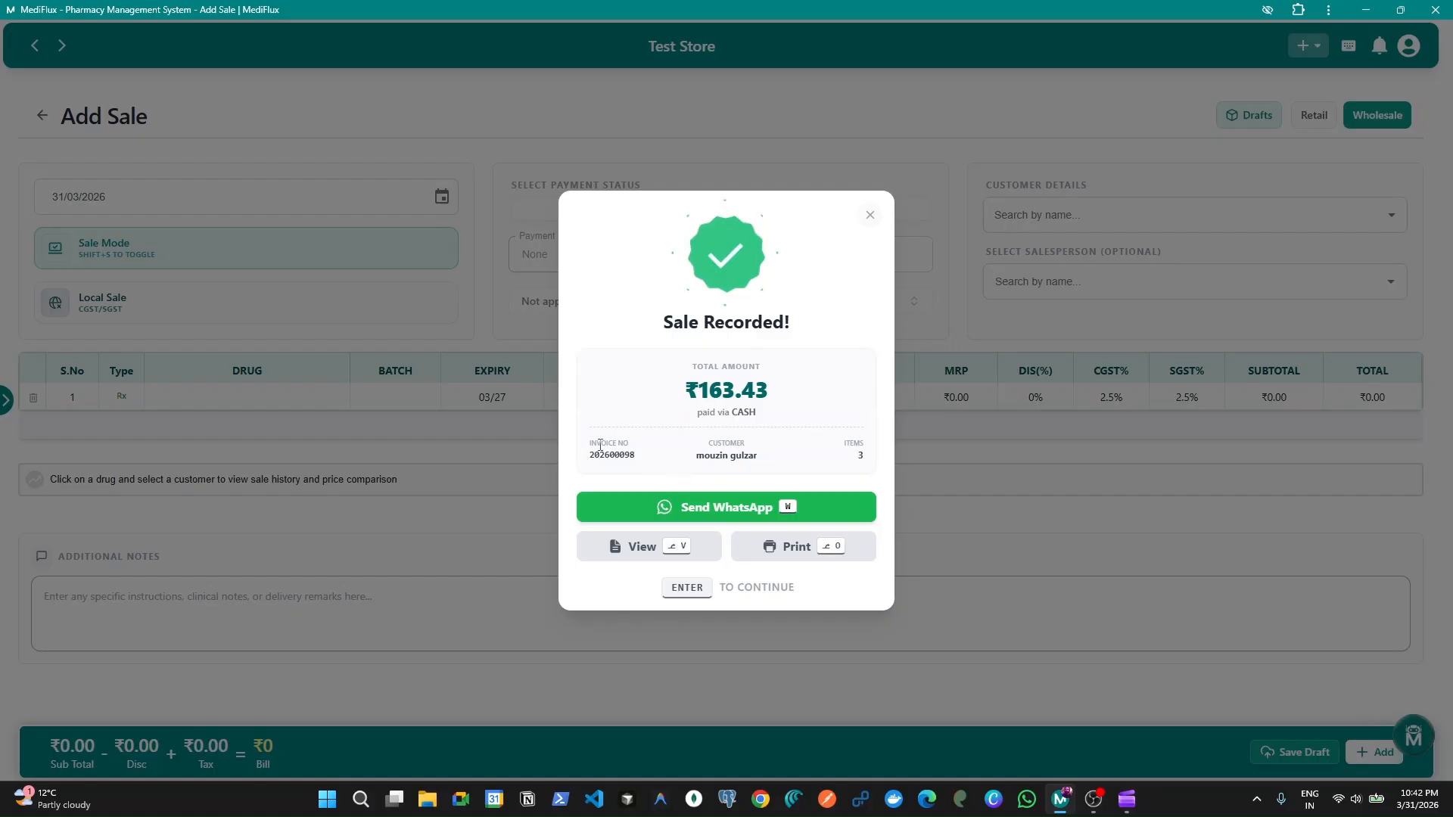
Step: Review the recorded sale's invoice summary, send the invoice via WhatsApp and dismiss the sale confirmation
left_click_drag(591, 442, 889, 469)
left_click(767, 457)
key("w")
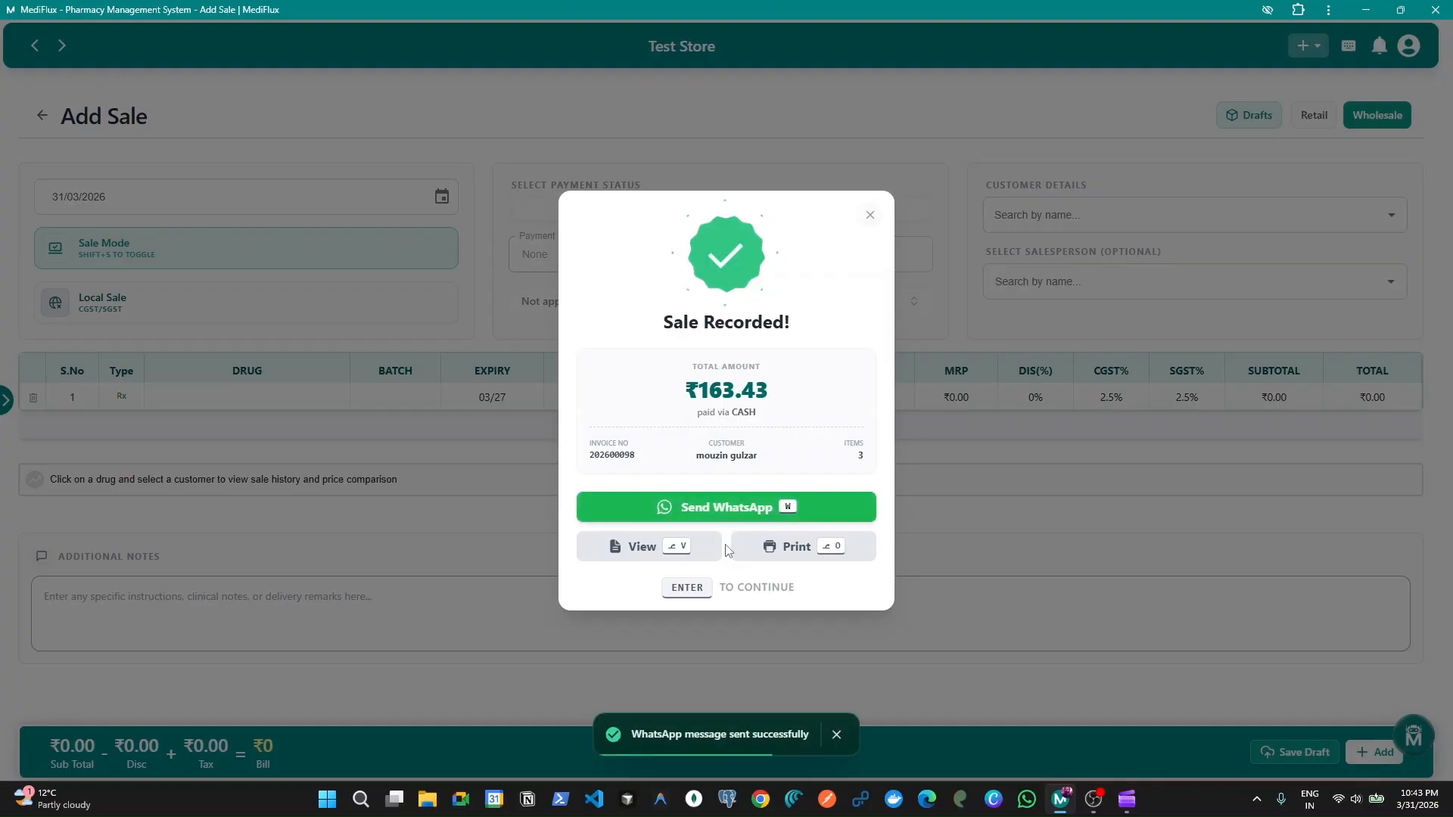
triple_click(725, 737)
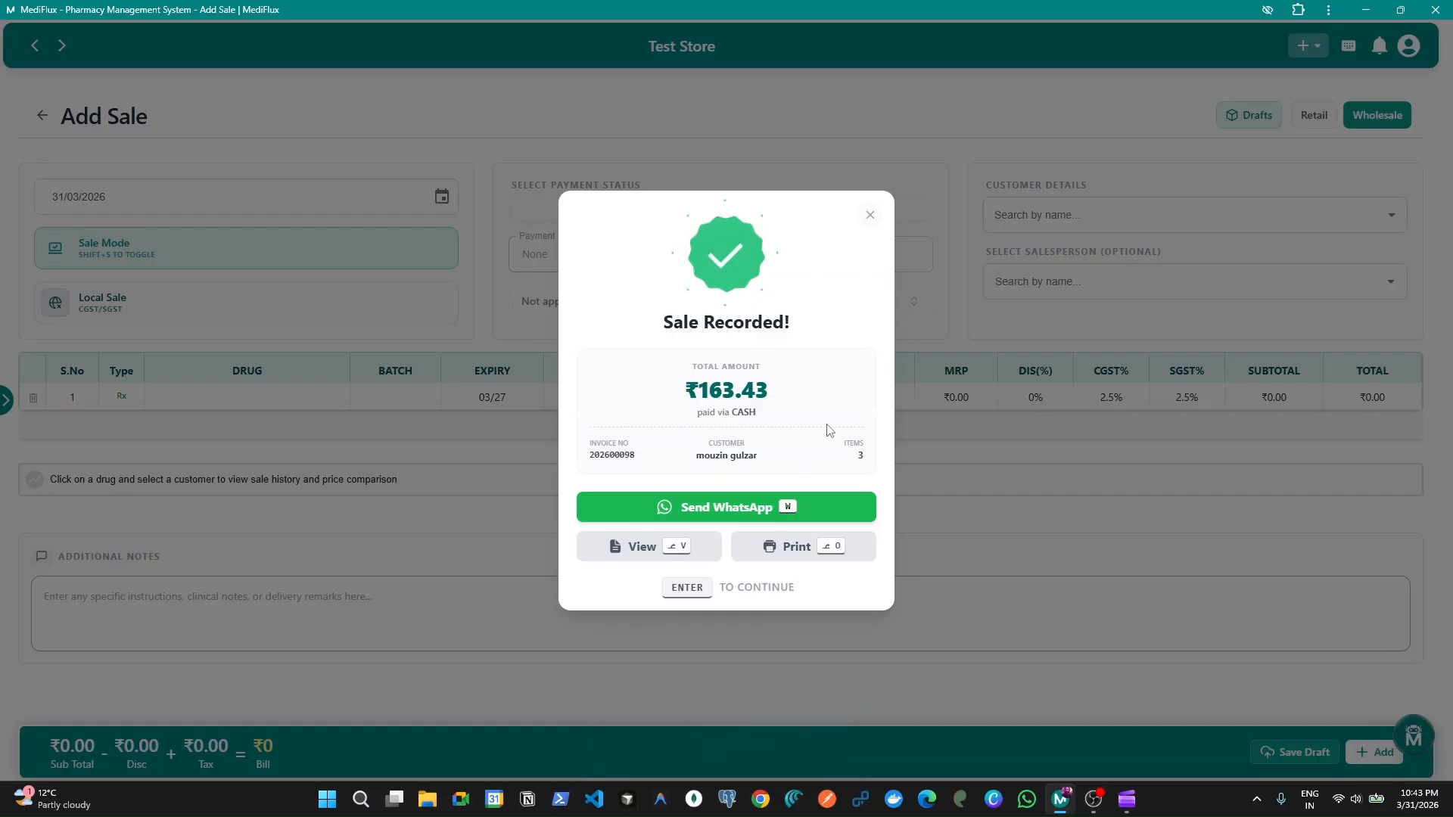
key("Return")
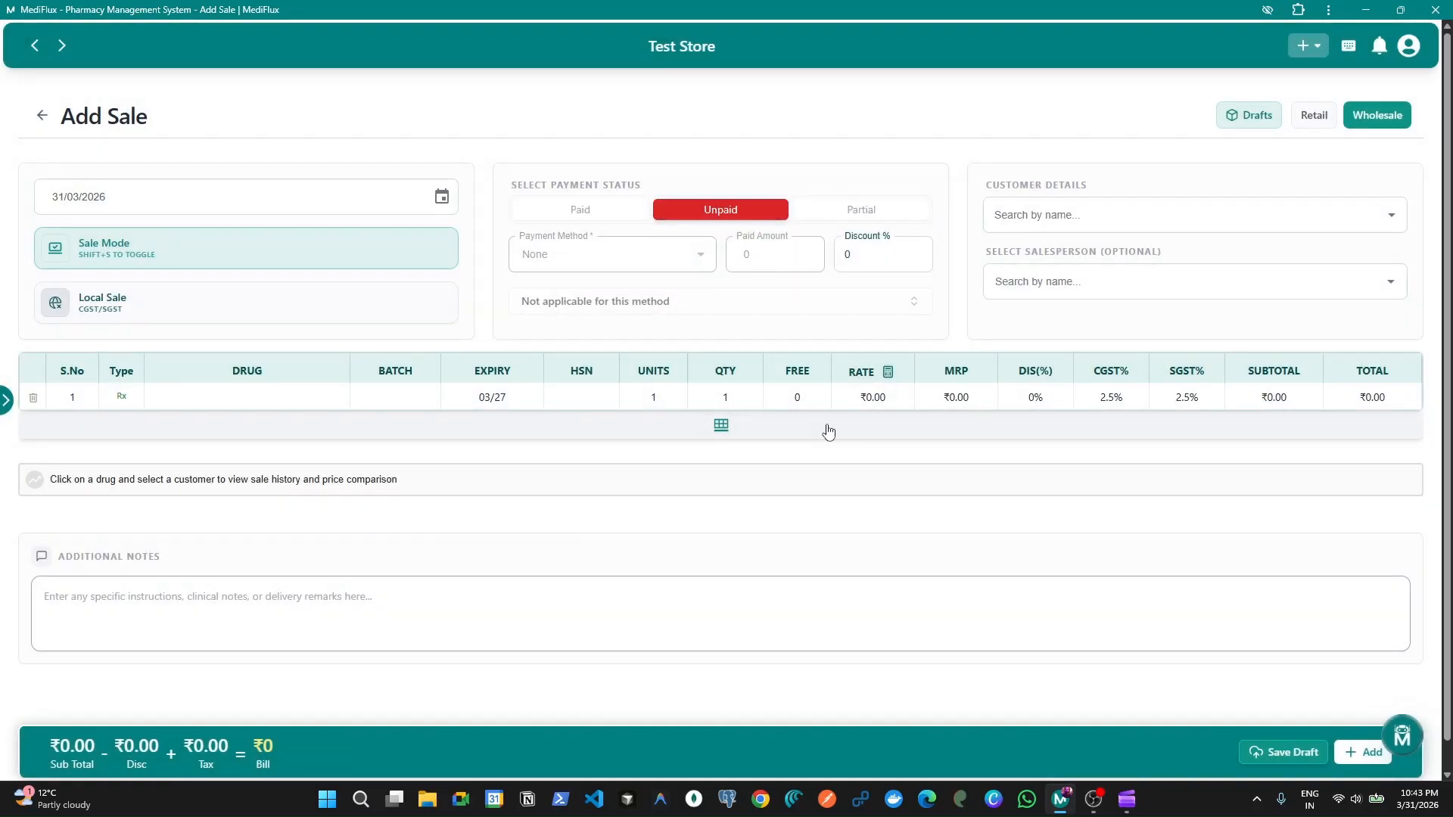
Step: Set the new sale's date to 30/03/2026 and move past the sale mode, payment and customer fields without changing them
key("Tab")
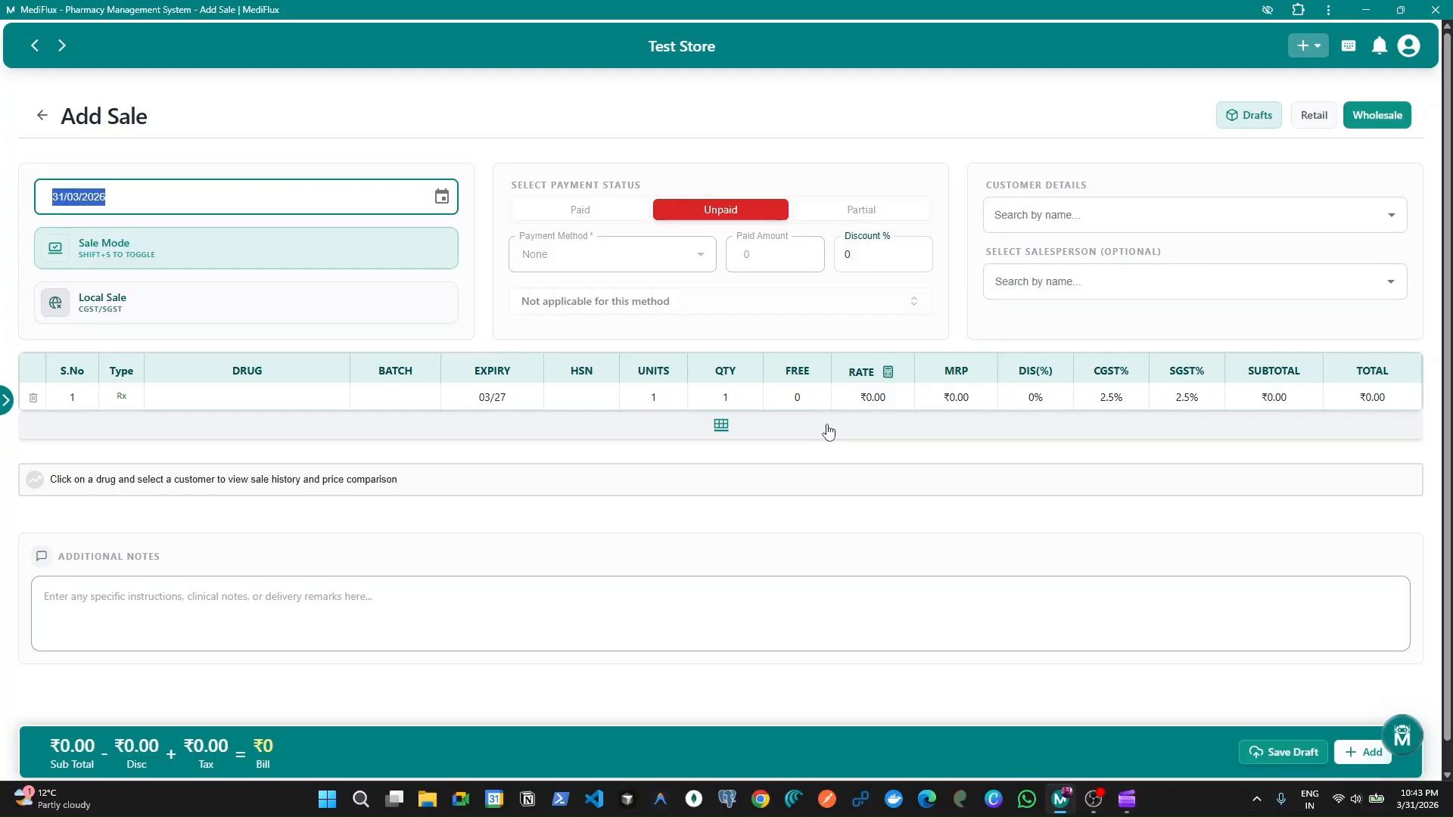
key("Left")
type("30")
key("Tab")
key("Tab")
key("Tab")
key("Tab")
key("Tab")
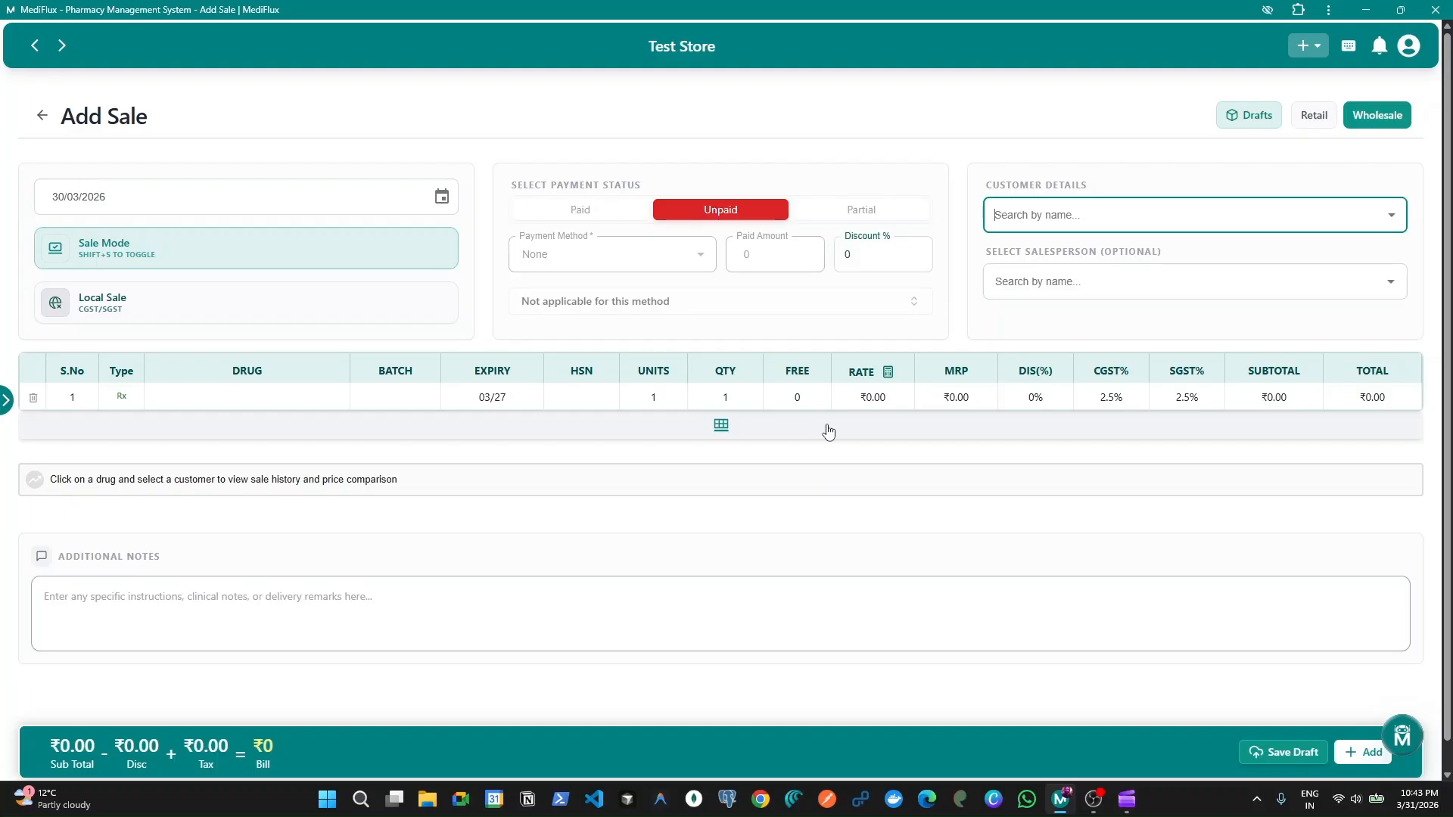
key("Tab")
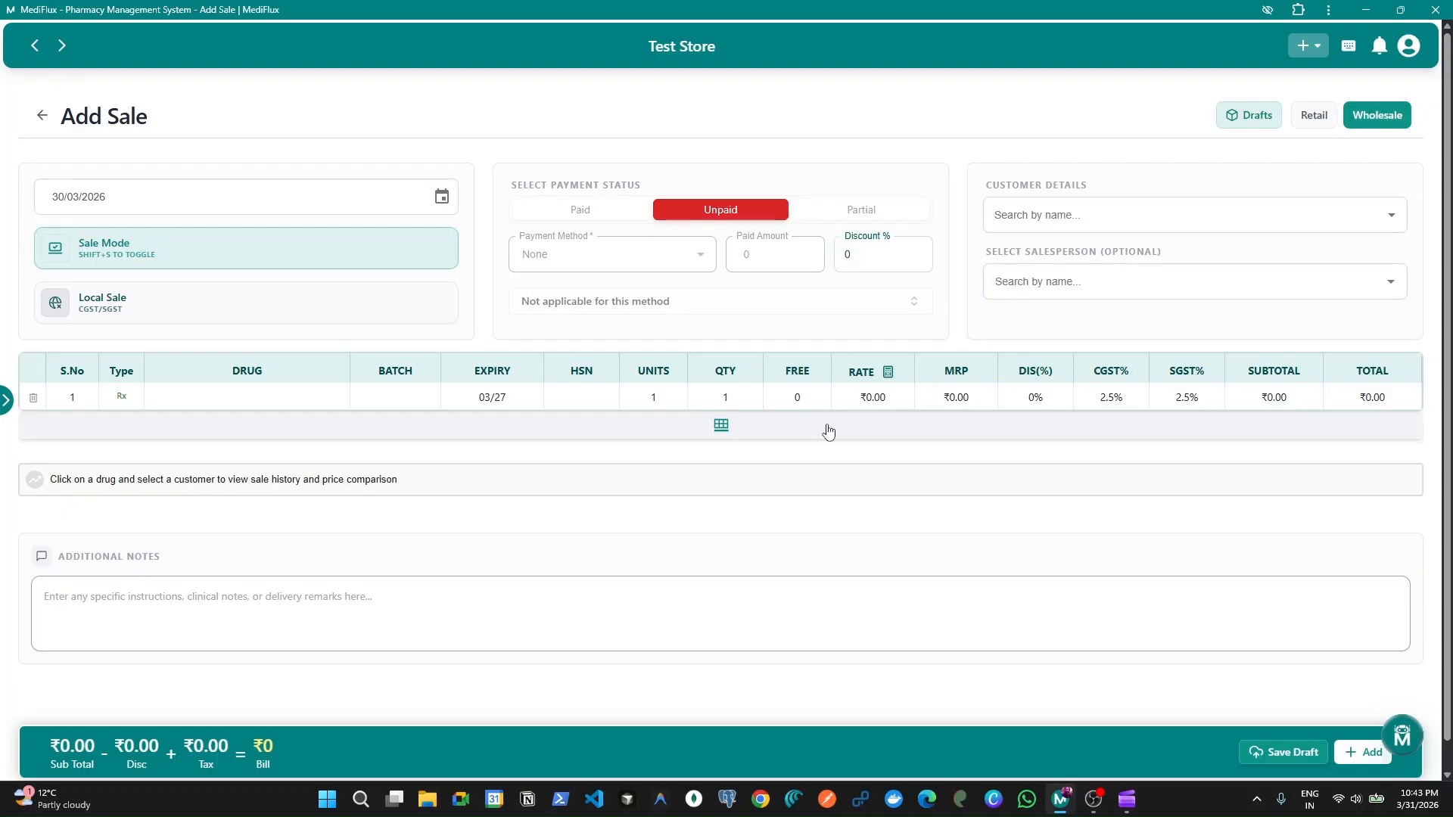